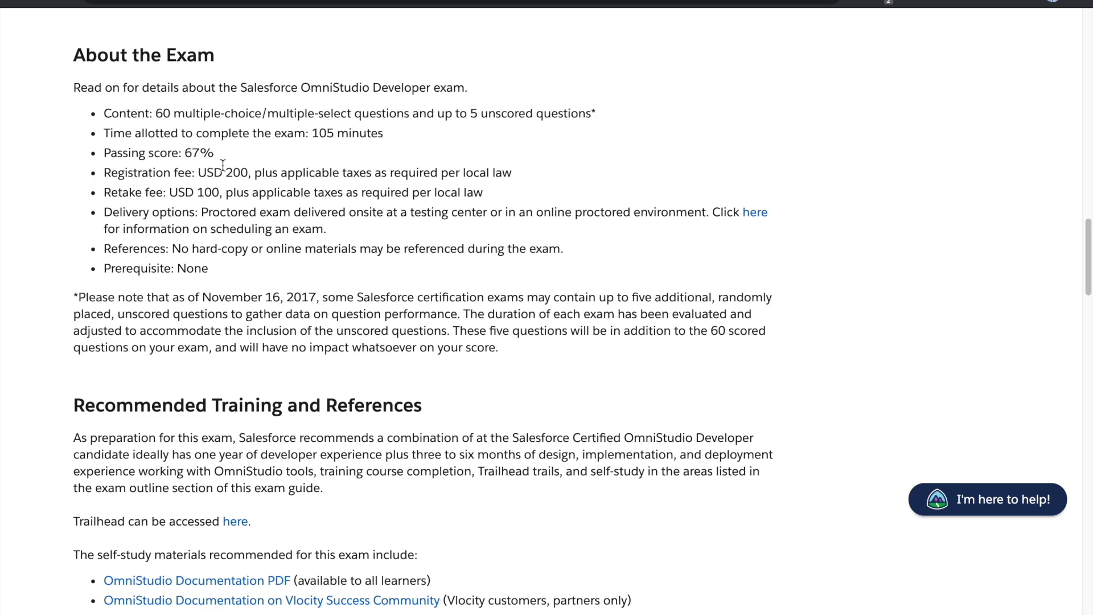
Read the OmniStudio Developer exam guide from the exam details through the recommended training to the Exam Outline
scroll(222, 165, down, 1)
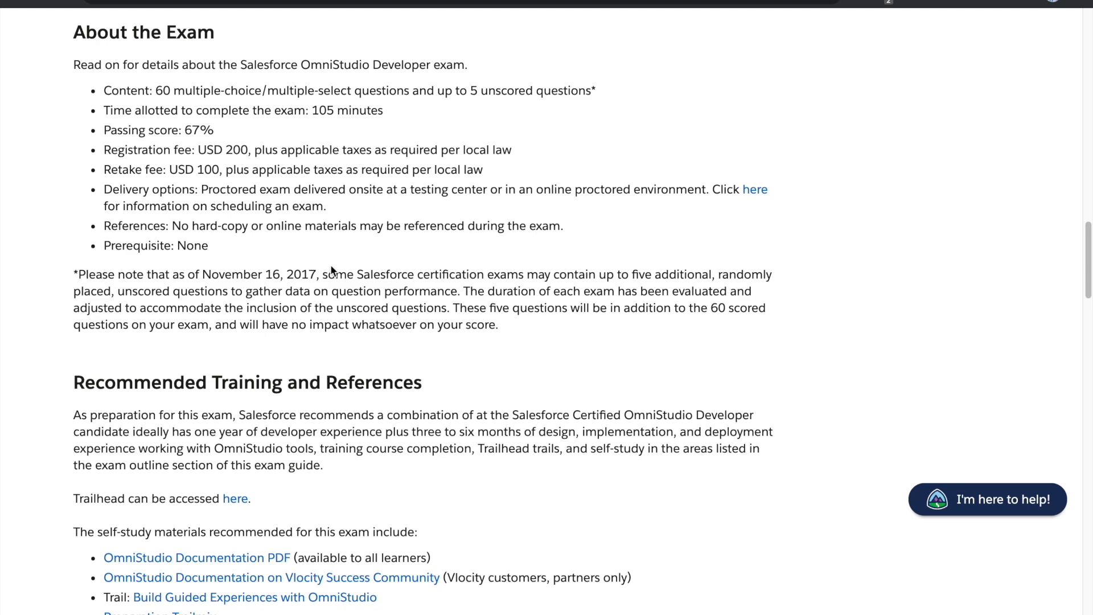
scroll(330, 264, down, 3)
scroll(332, 271, down, 10)
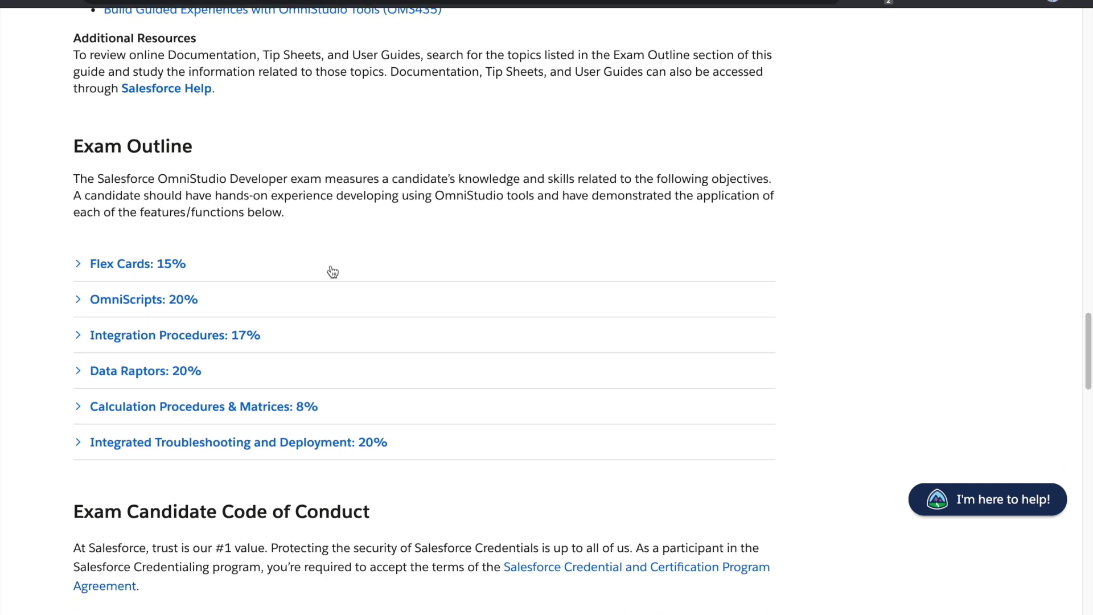
scroll(332, 271, down, 1)
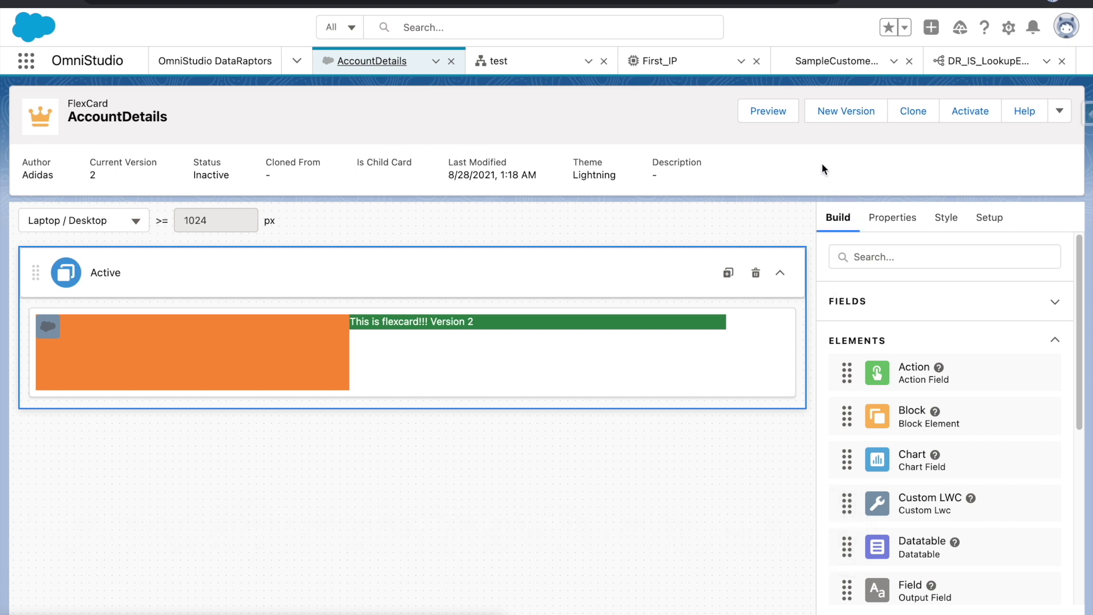
Review the AccountDetails FlexCard's setup options, including its data source type and test parameters
click(989, 217)
scroll(947, 403, down, 10)
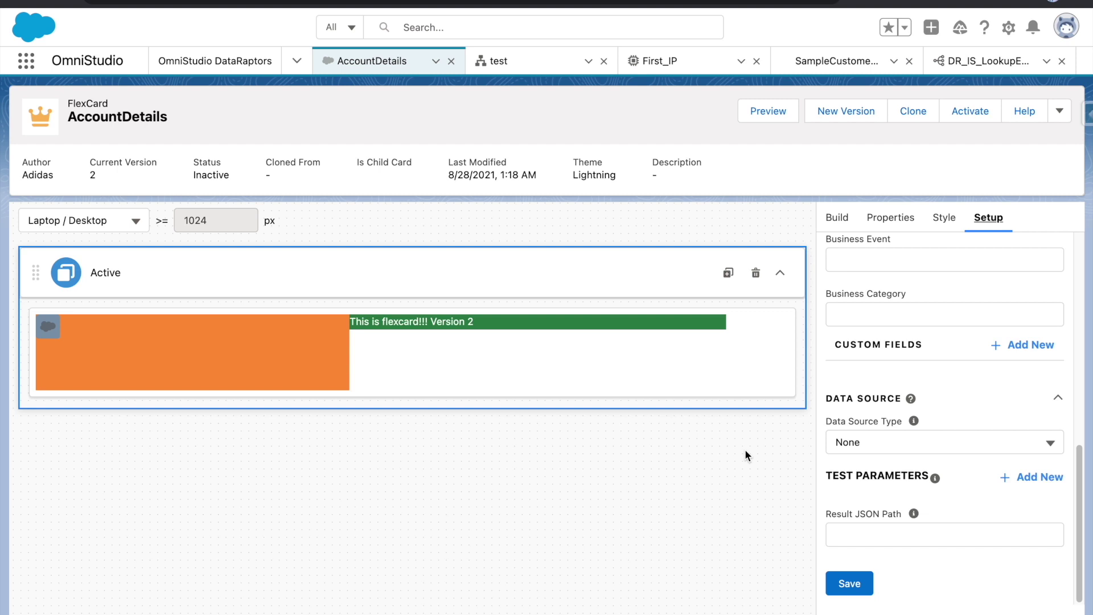
mouse_move(935, 479)
scroll(942, 381, up, 10)
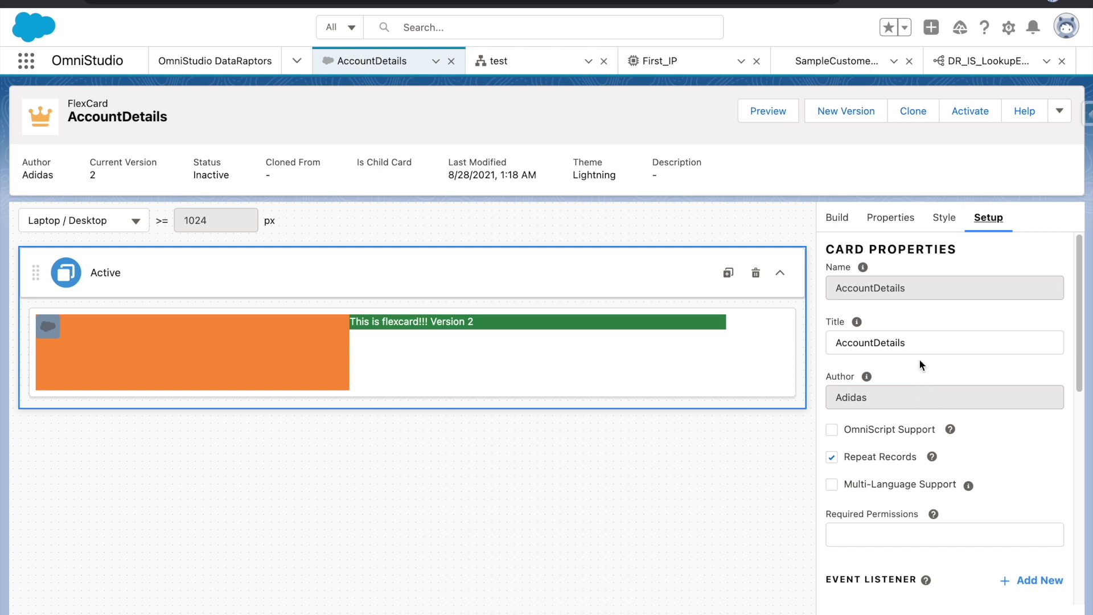
Browse the elements available for building the AccountDetails FlexCard, from Action to Toggle
click(601, 257)
click(838, 231)
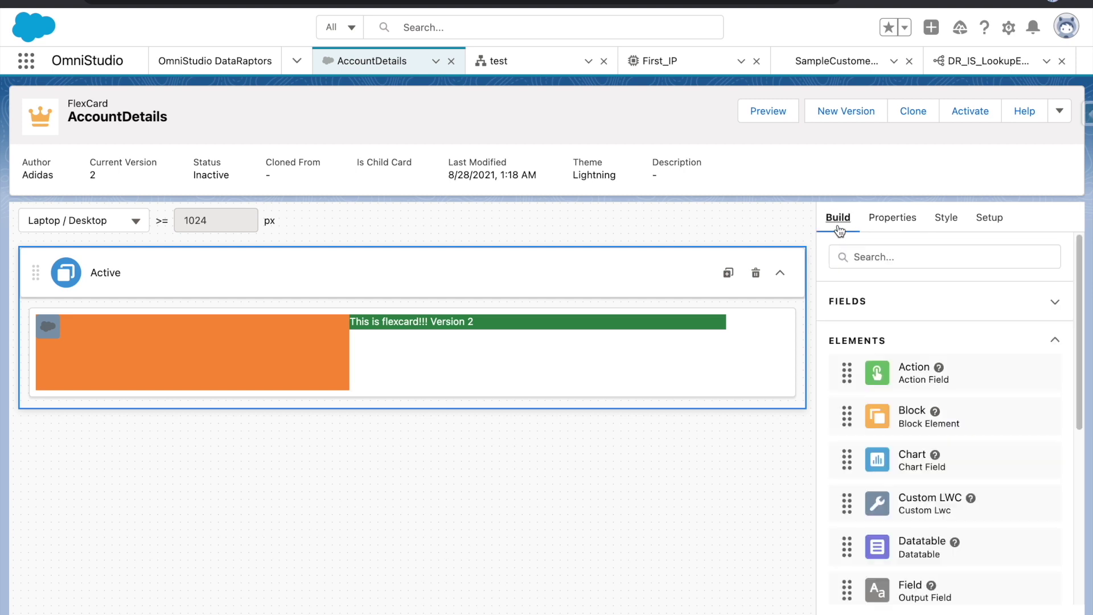
scroll(922, 384, down, 6)
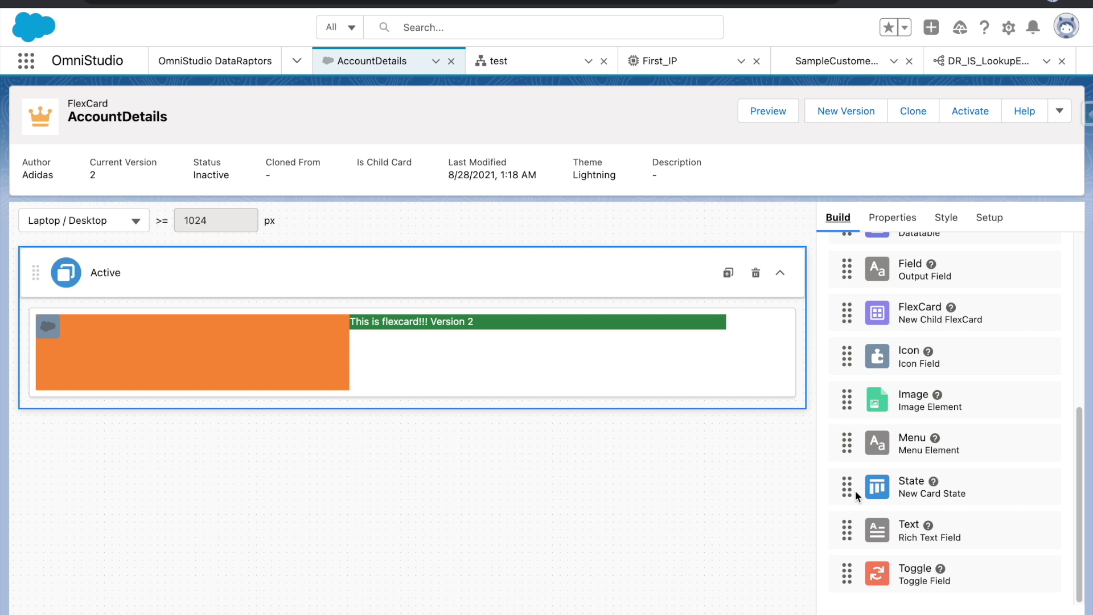
scroll(855, 494, up, 3)
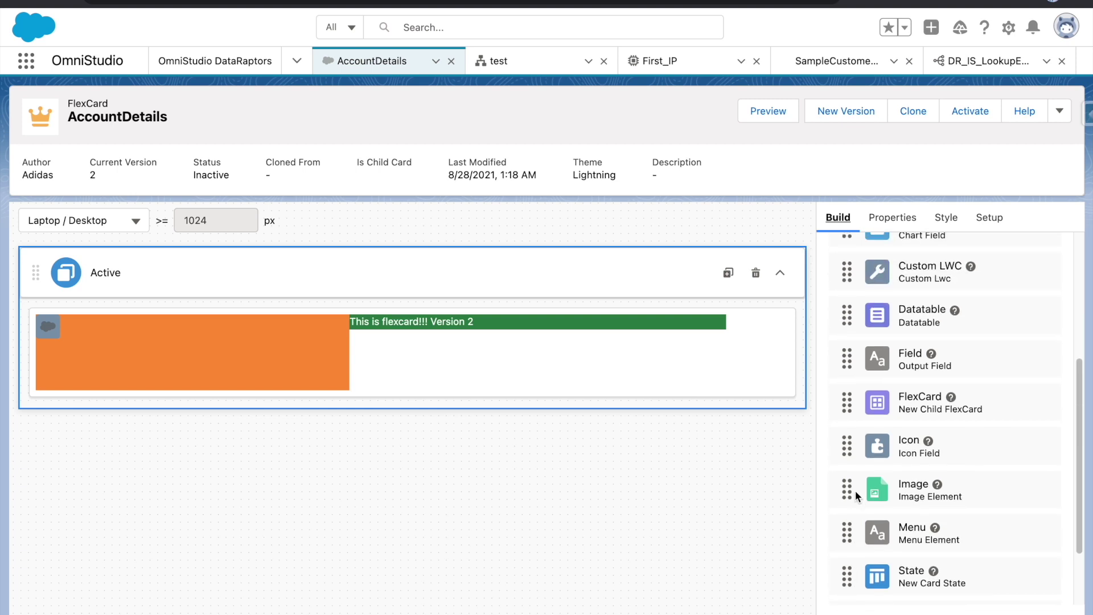
scroll(855, 490, up, 6)
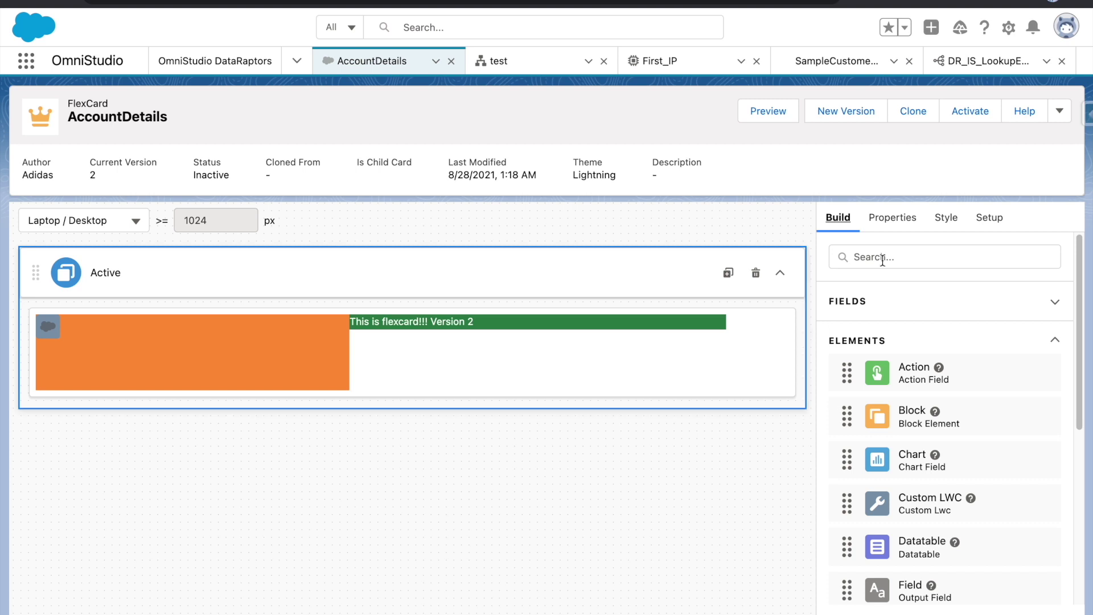
Look over the FlexCard's card properties, event listener and session variable settings
click(989, 217)
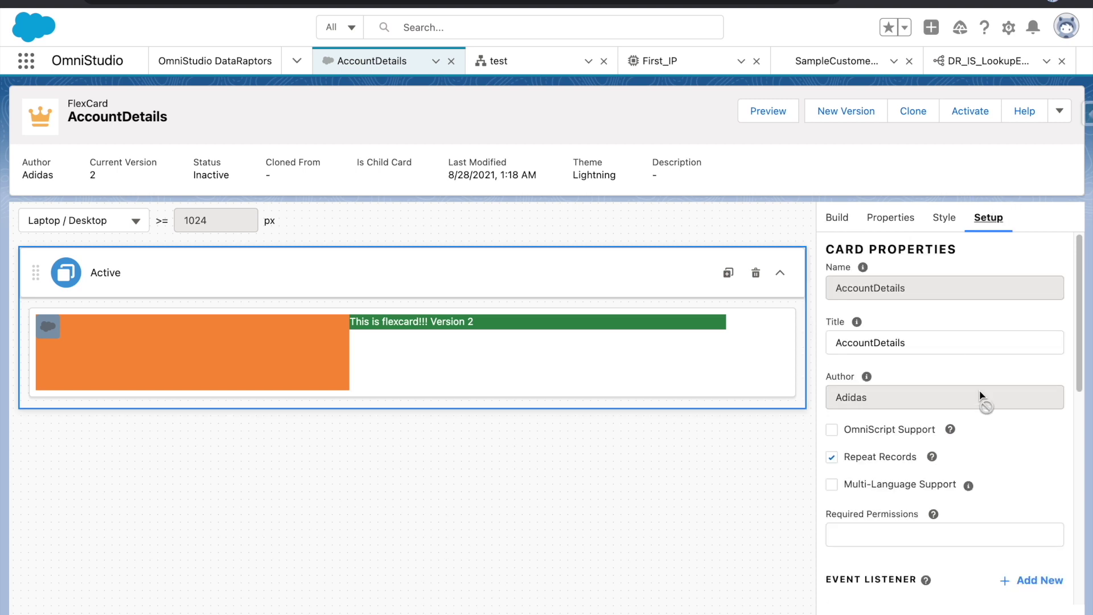
scroll(954, 370, down, 3)
scroll(955, 368, down, 3)
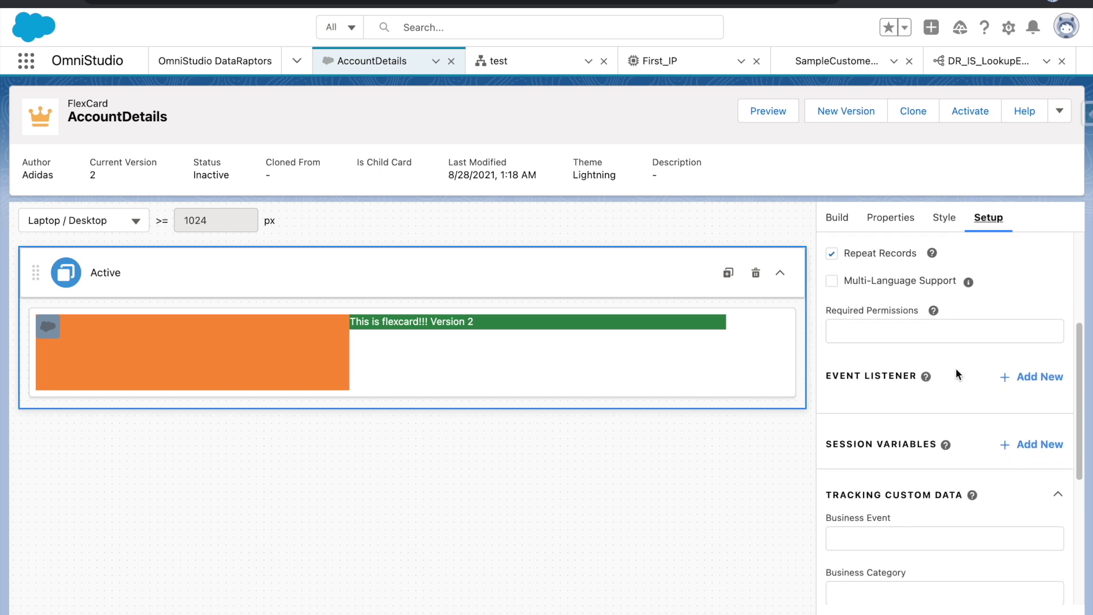
Examine the FlexCard's style options, from dimensions and appearance to alignment and custom CSS
click(902, 222)
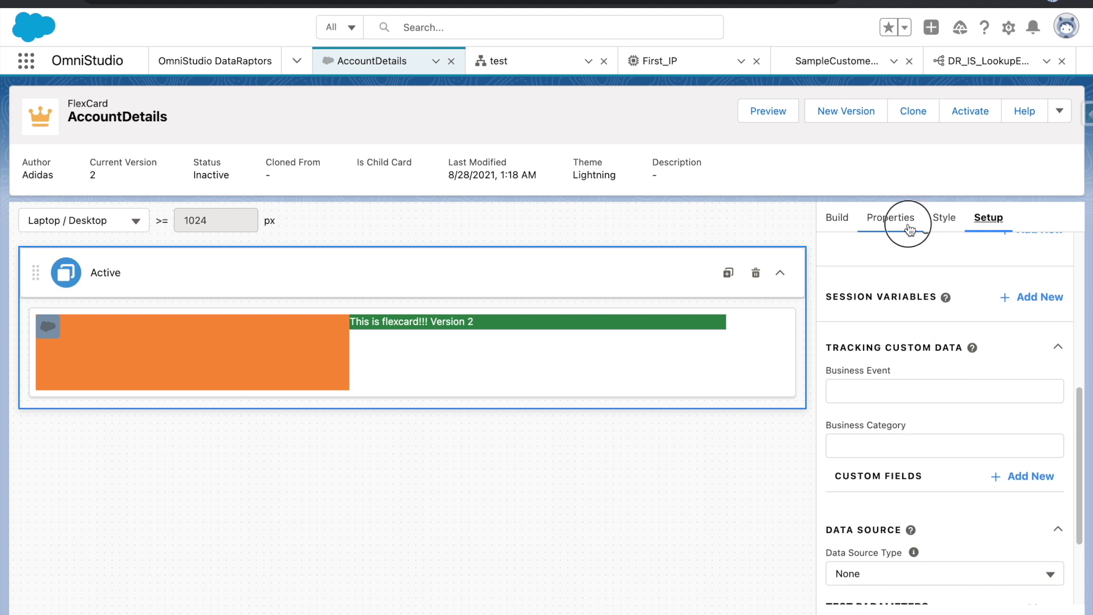
click(939, 226)
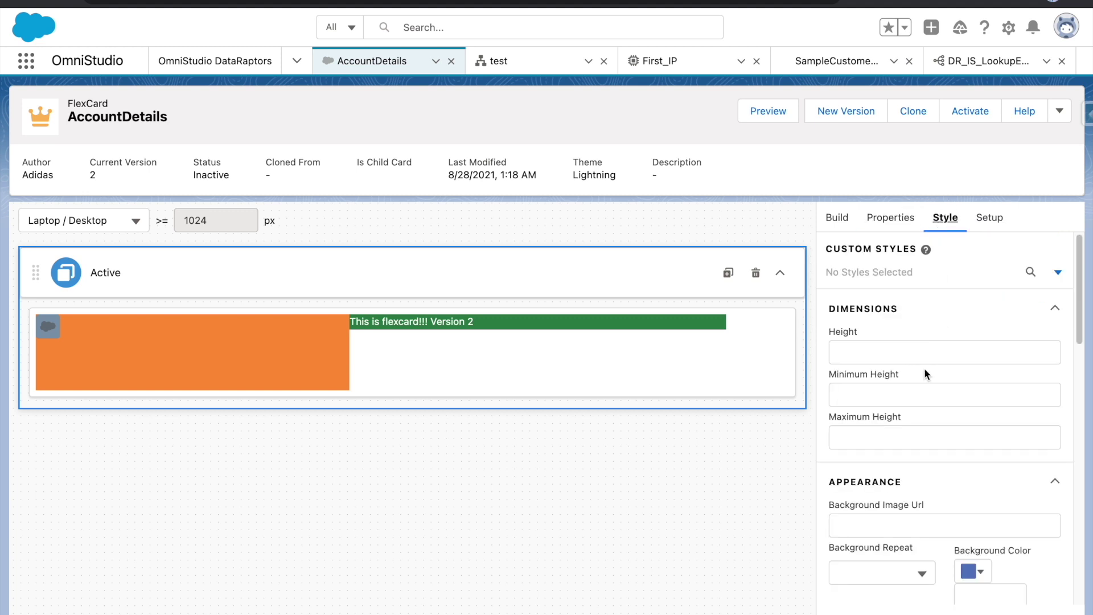
scroll(924, 373, down, 1)
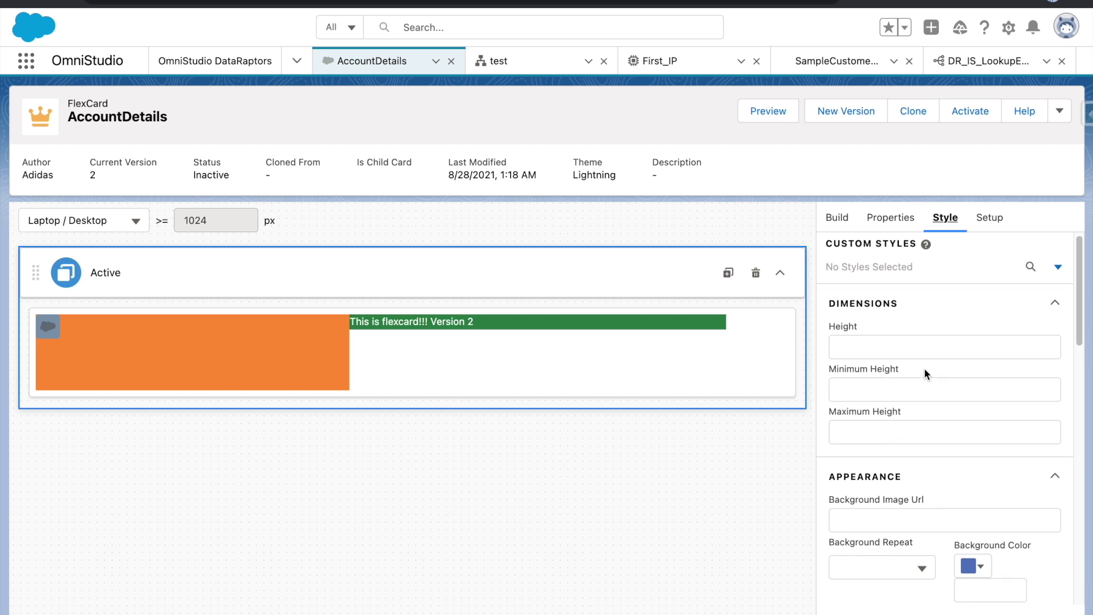
scroll(924, 373, down, 5)
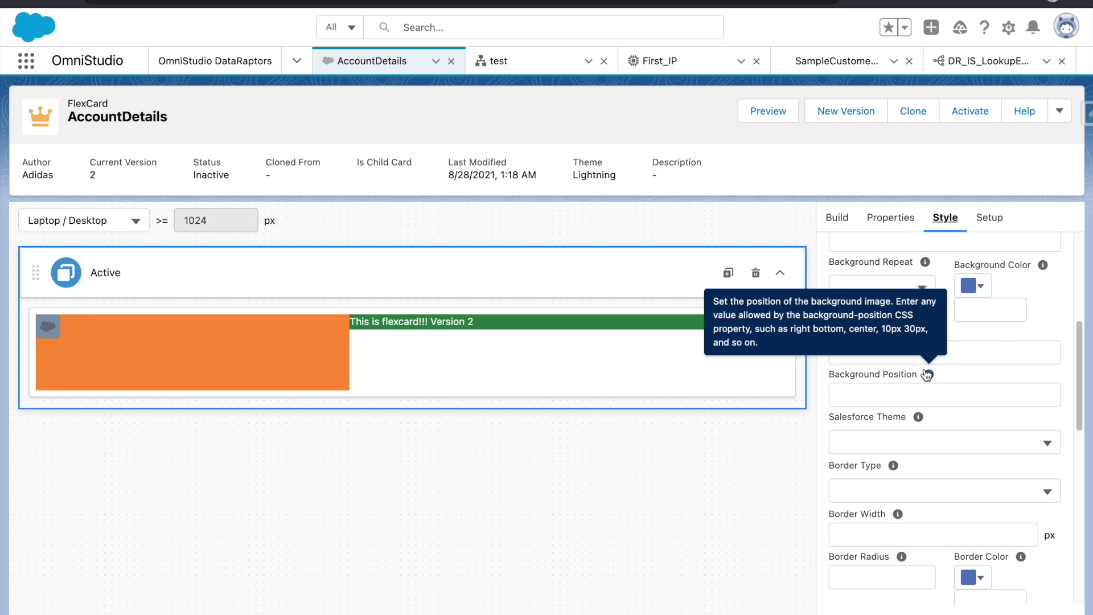
scroll(927, 374, down, 6)
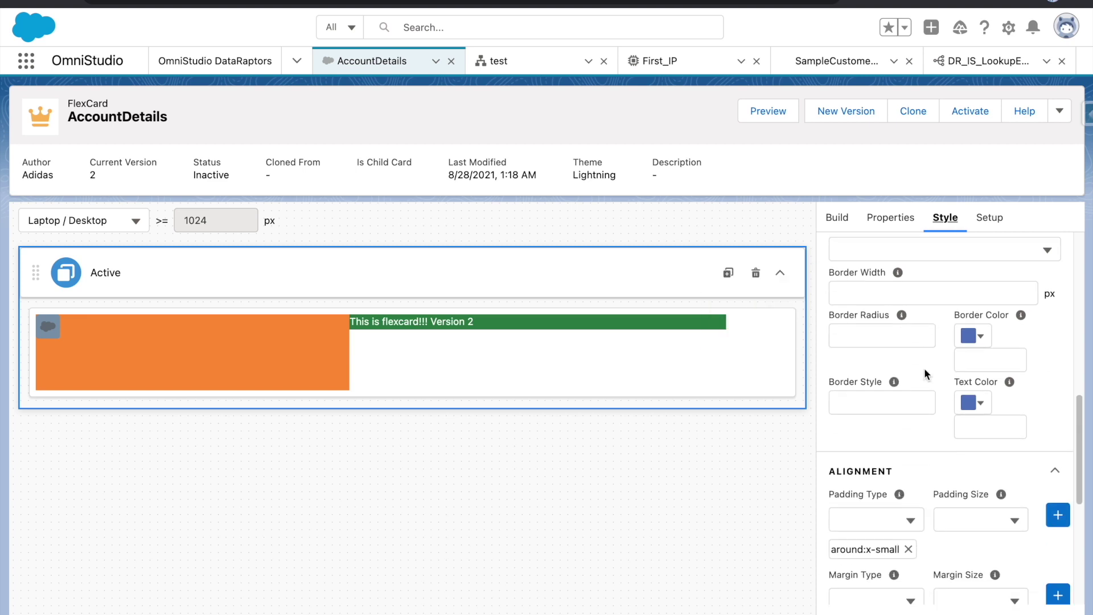
scroll(924, 373, down, 1)
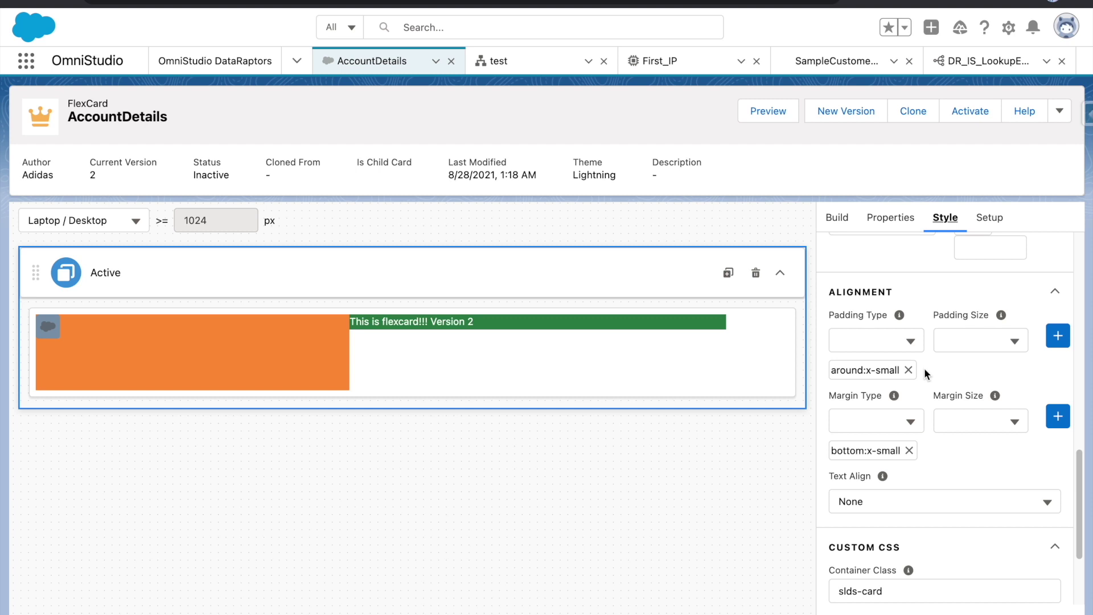
scroll(925, 374, down, 3)
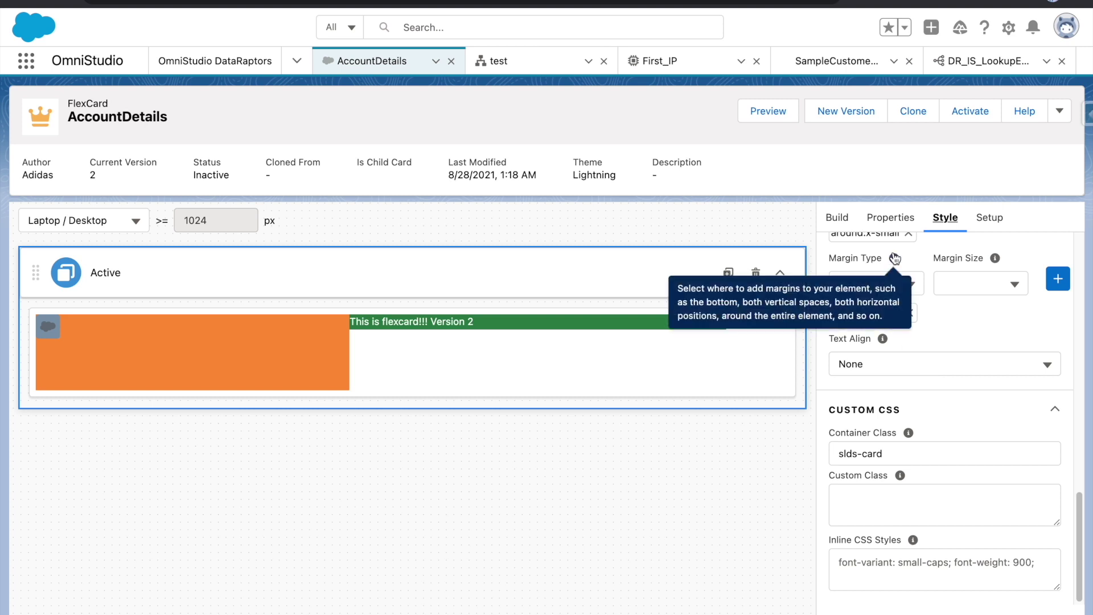
scroll(907, 297, up, 5)
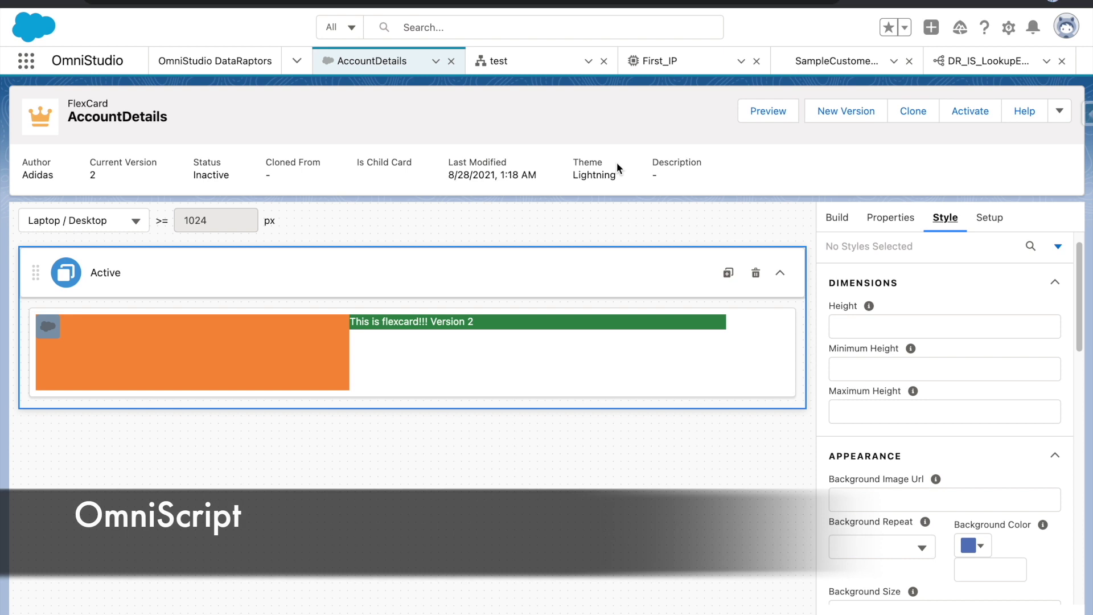
Open the test OmniScript and look through its available action and display elements
click(525, 69)
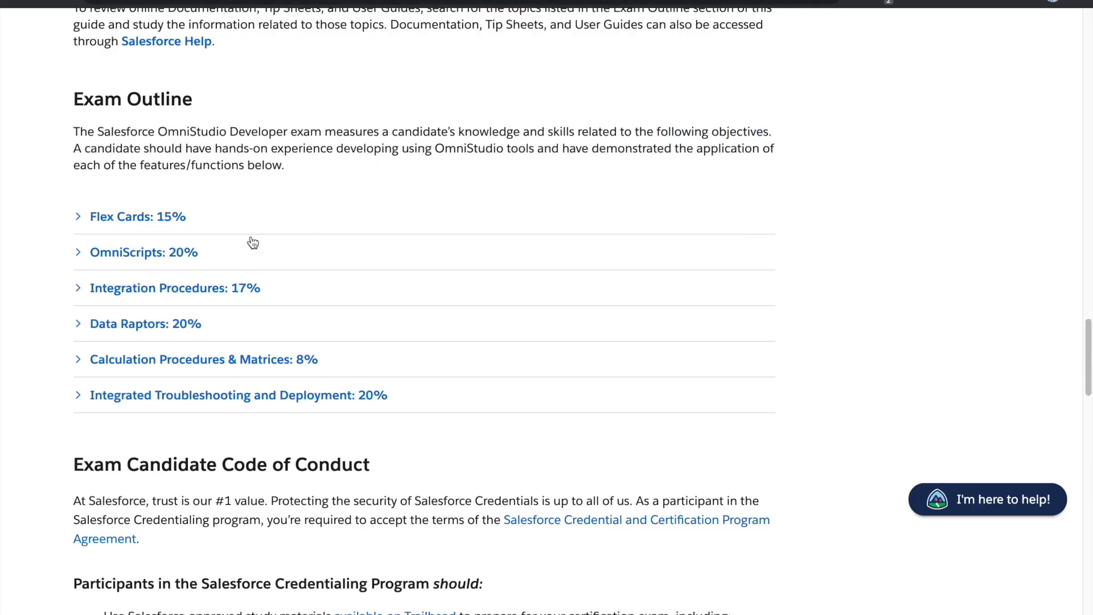
click(854, 1)
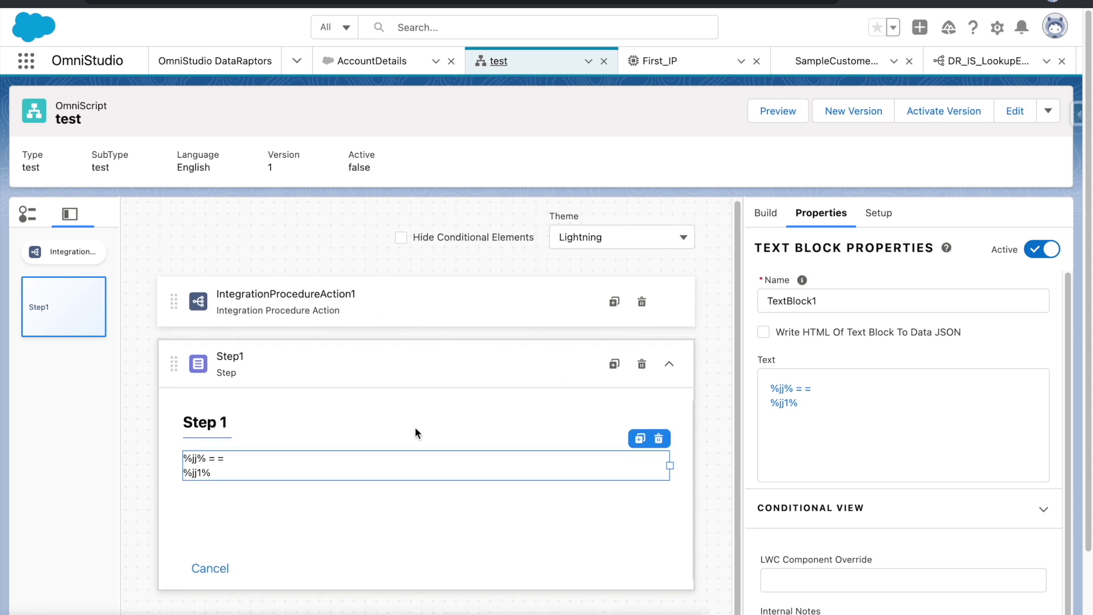
click(761, 224)
click(823, 307)
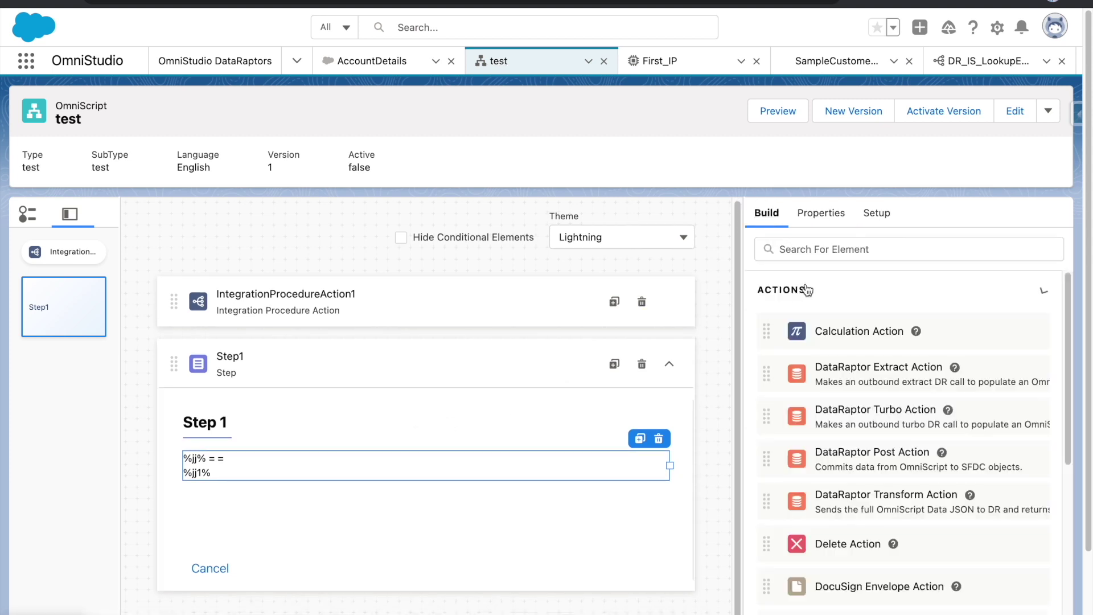
scroll(852, 376, down, 5)
scroll(852, 379, down, 5)
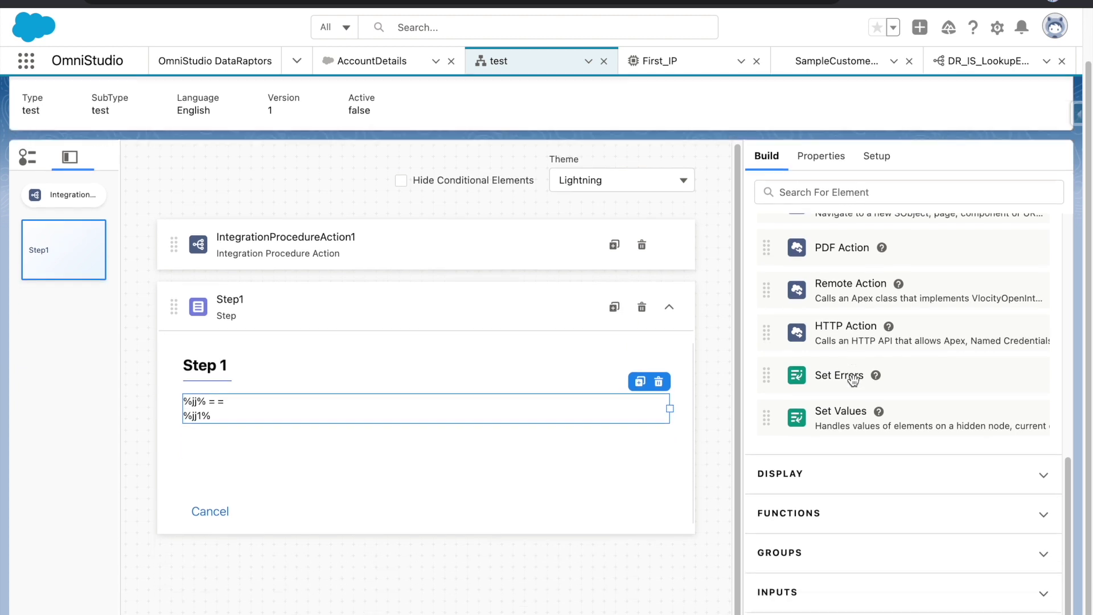
click(801, 475)
scroll(802, 476, down, 2)
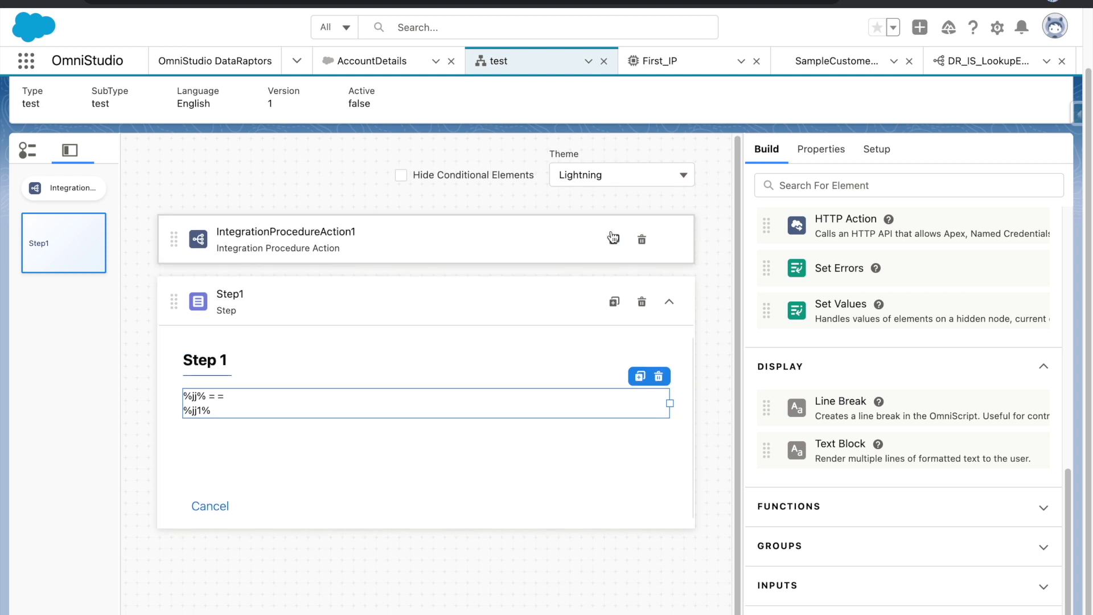
Preview the test OmniScript through to Step 1 and expand the IntegrationProcedureAction1 log in the action debugger
scroll(569, 256, up, 2)
click(779, 111)
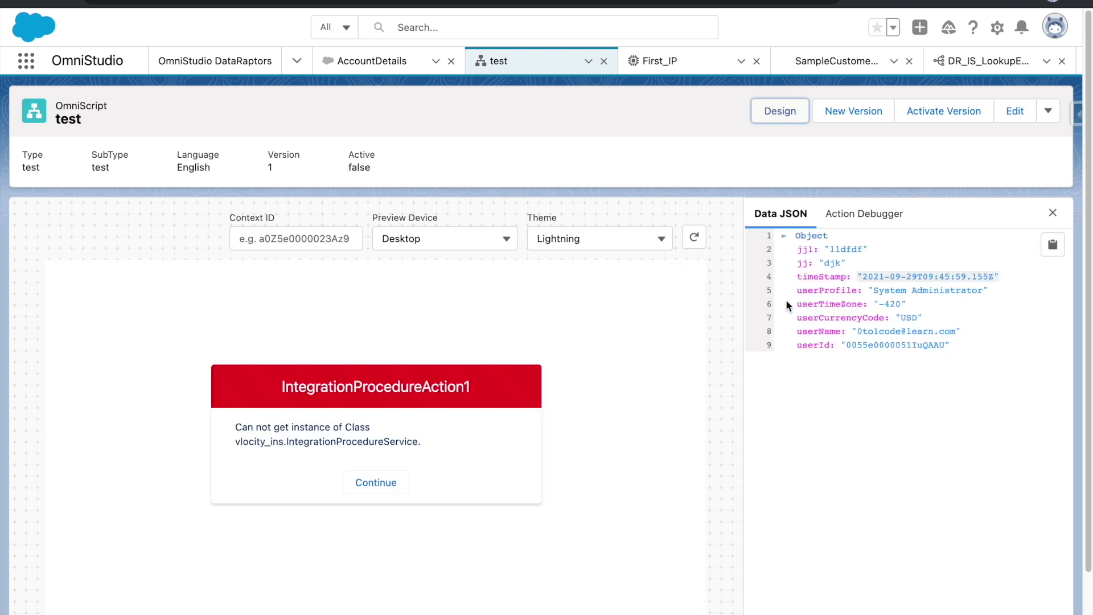
click(377, 482)
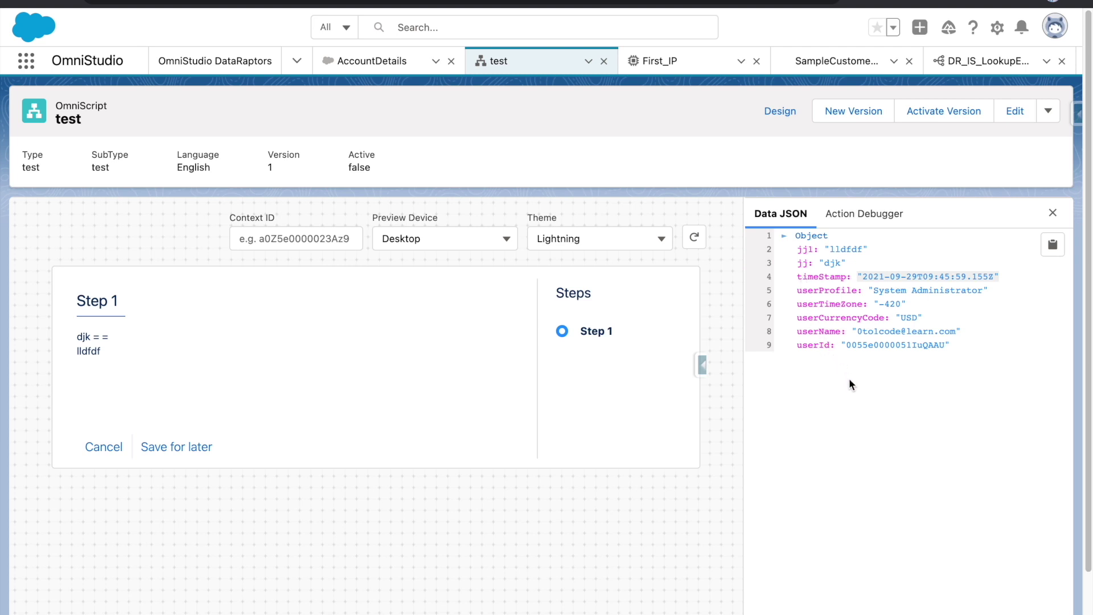
click(845, 215)
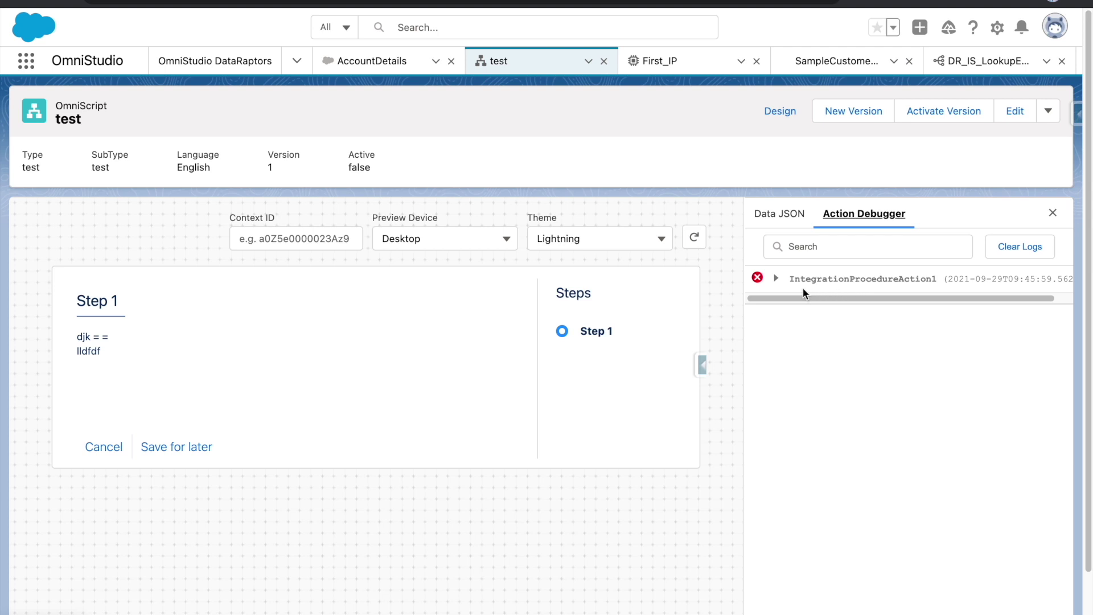
click(775, 280)
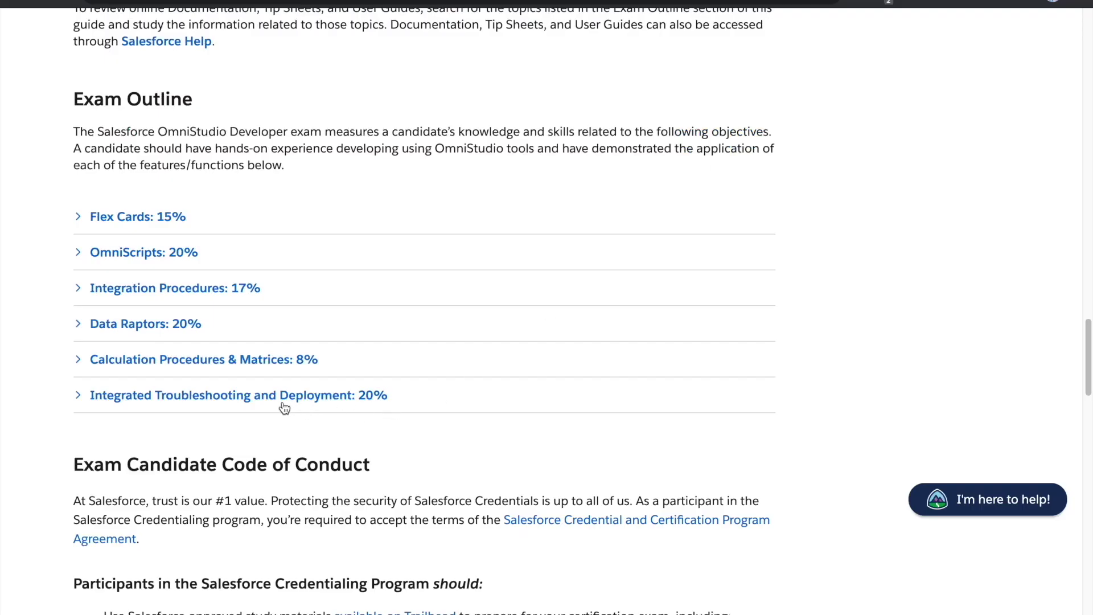
Expand Integrated Troubleshooting and Deployment in the exam outline, then return to the OmniScript preview's data JSON
click(277, 403)
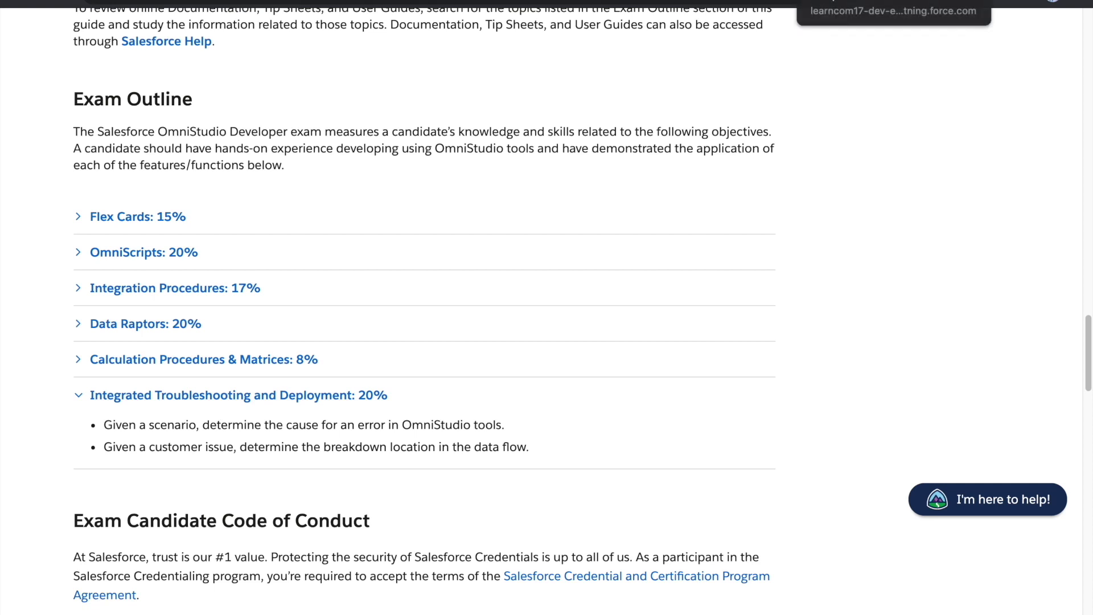
click(854, 3)
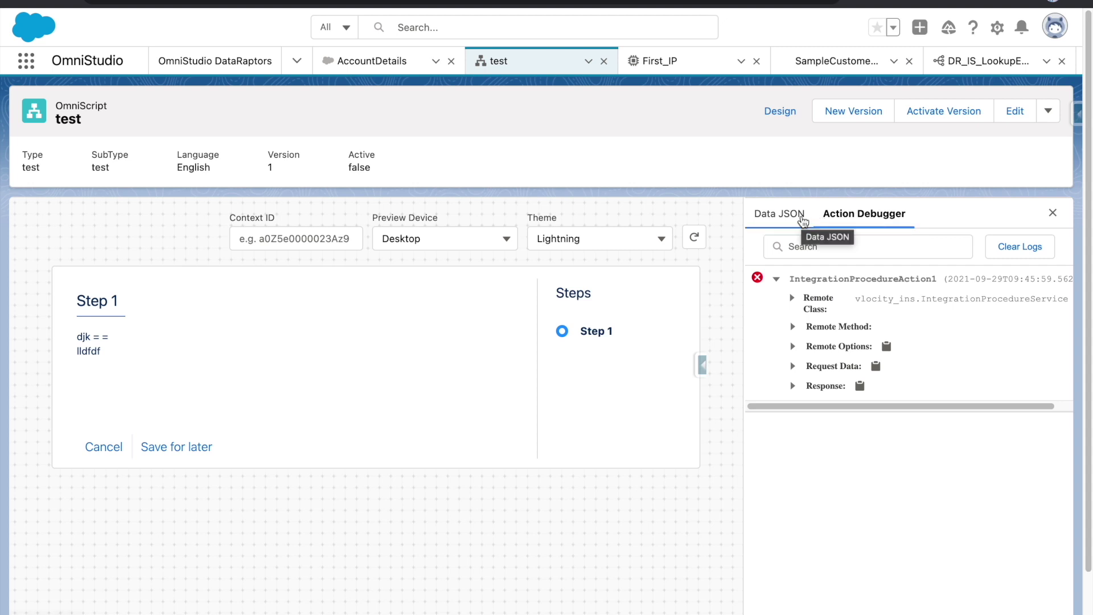
click(803, 221)
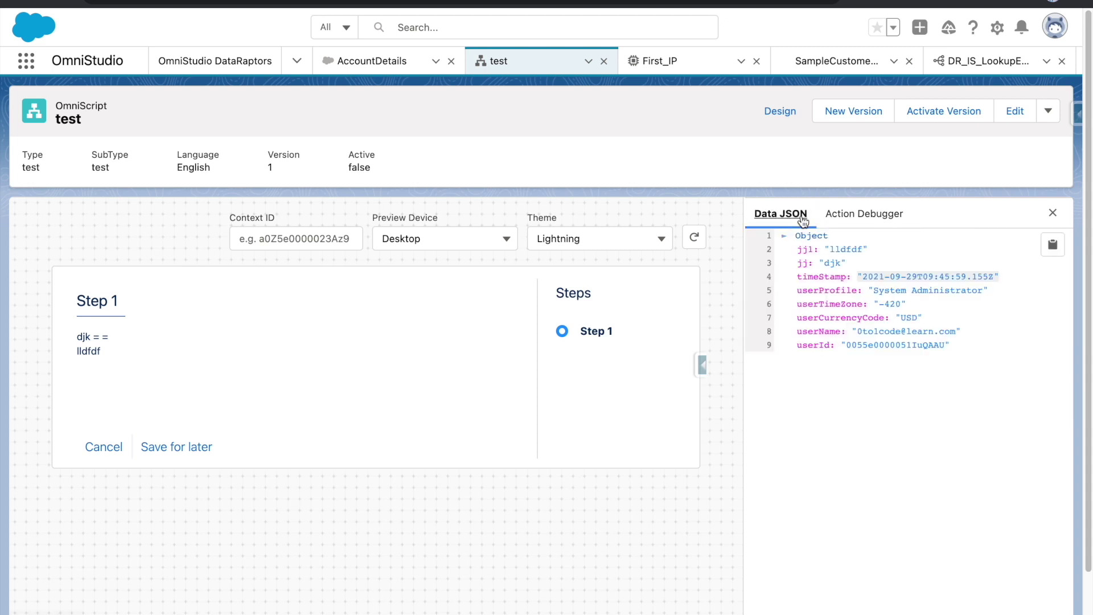
Return the test OmniScript to design view and browse its available input elements down to URL
click(782, 126)
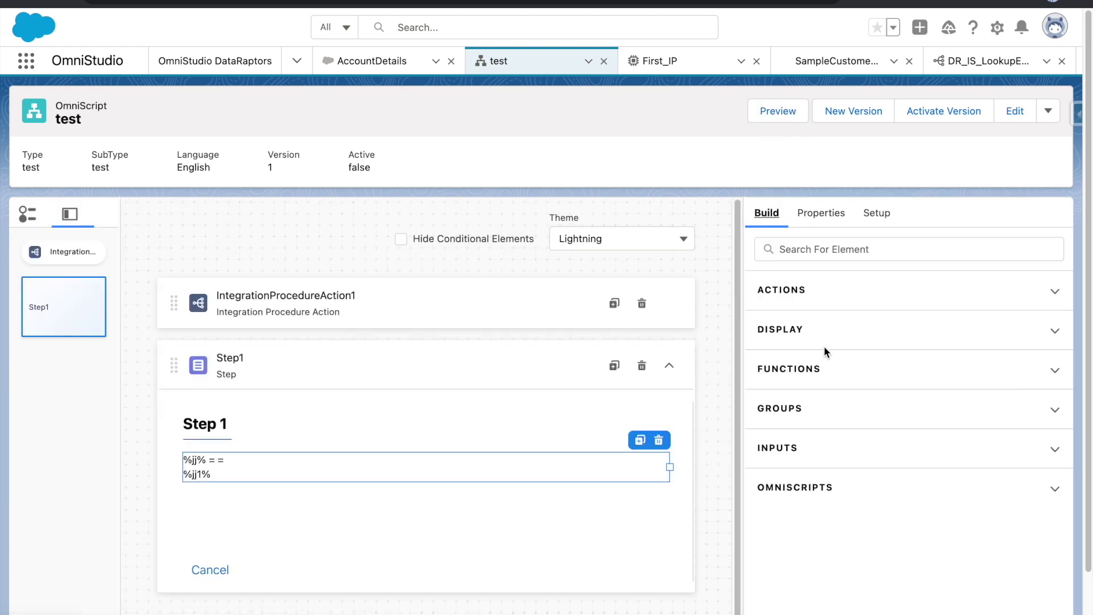
scroll(824, 346, down, 2)
click(797, 263)
click(799, 235)
scroll(802, 267, down, 10)
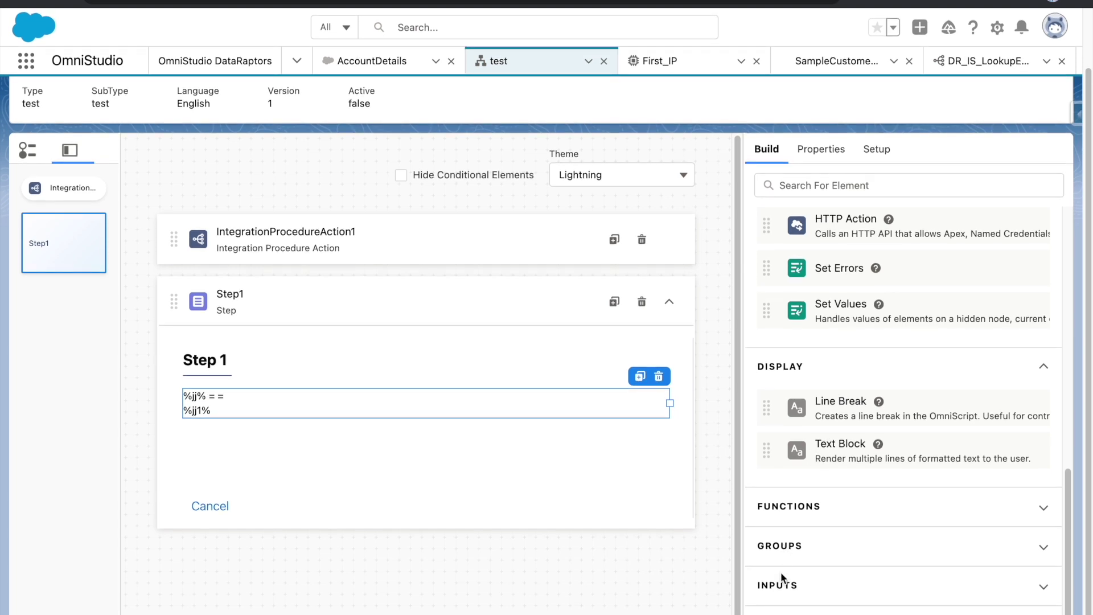
click(780, 592)
scroll(788, 547, down, 10)
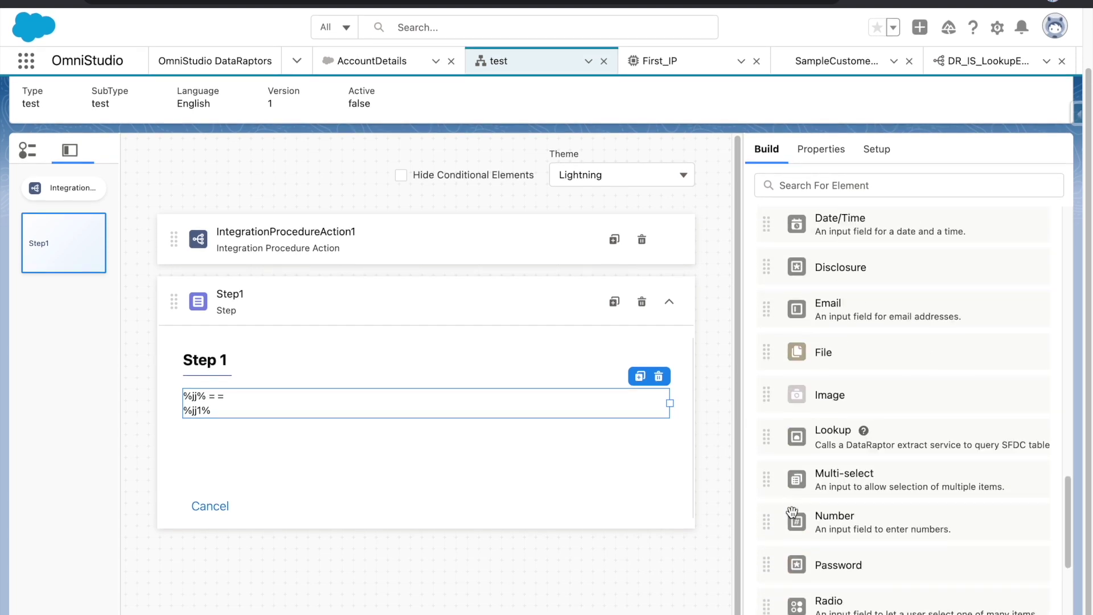
scroll(799, 486, down, 4)
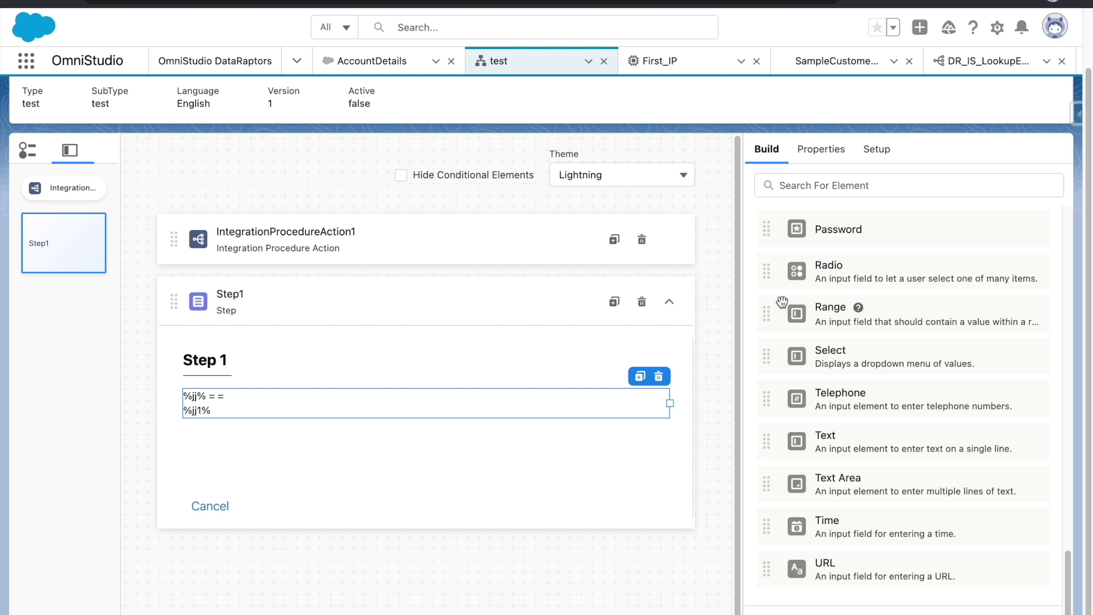
Open the First_IP integration procedure and look through its available group and action components down to Set Values
click(671, 70)
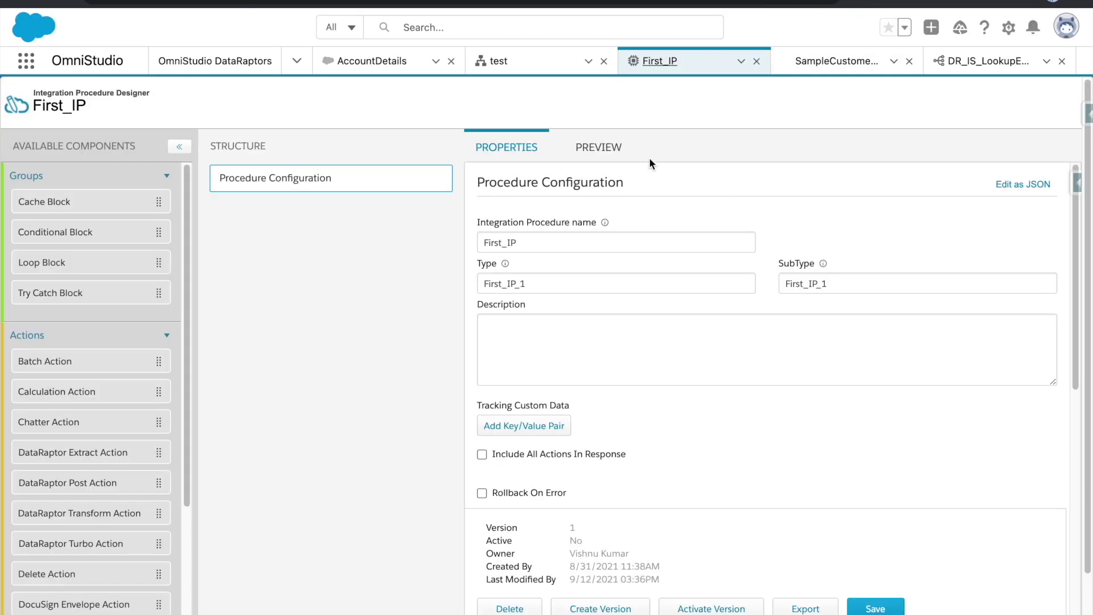
click(610, 152)
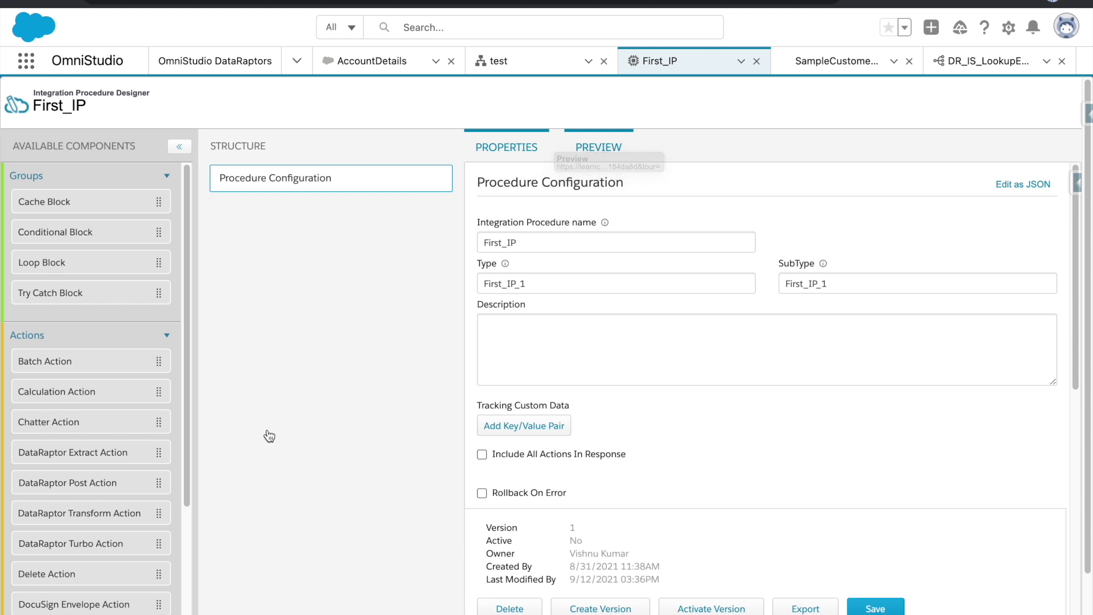
scroll(148, 515, down, 5)
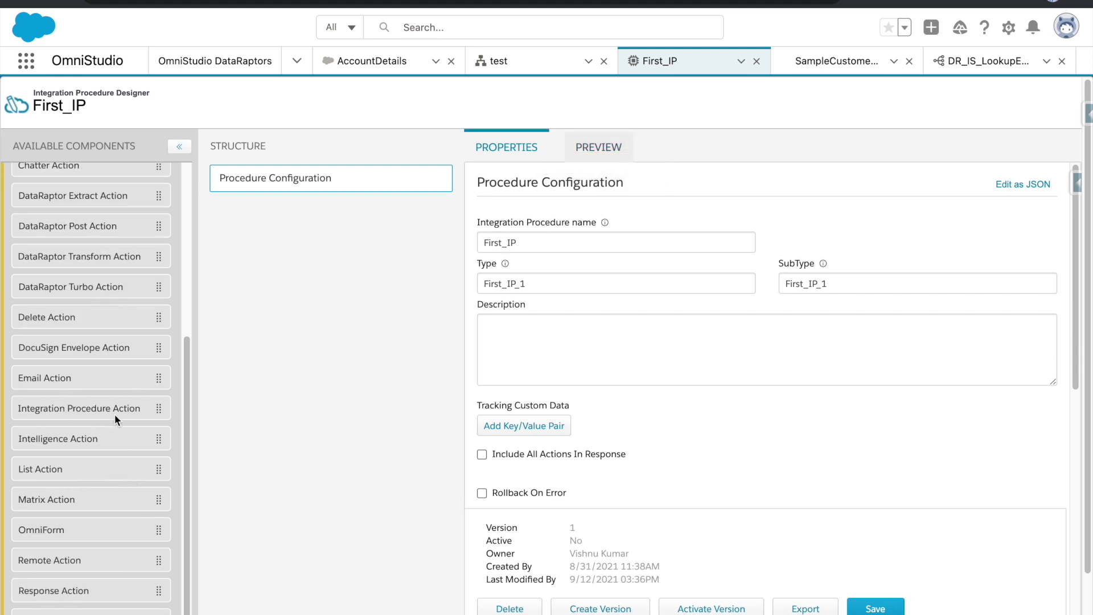
scroll(83, 583, down, 2)
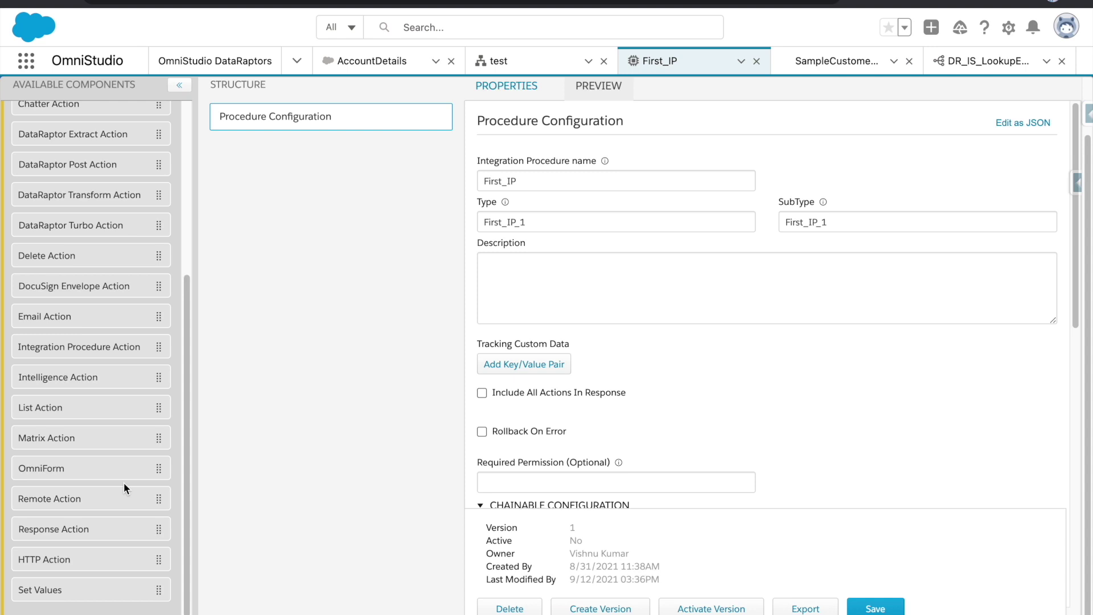
scroll(286, 266, up, 2)
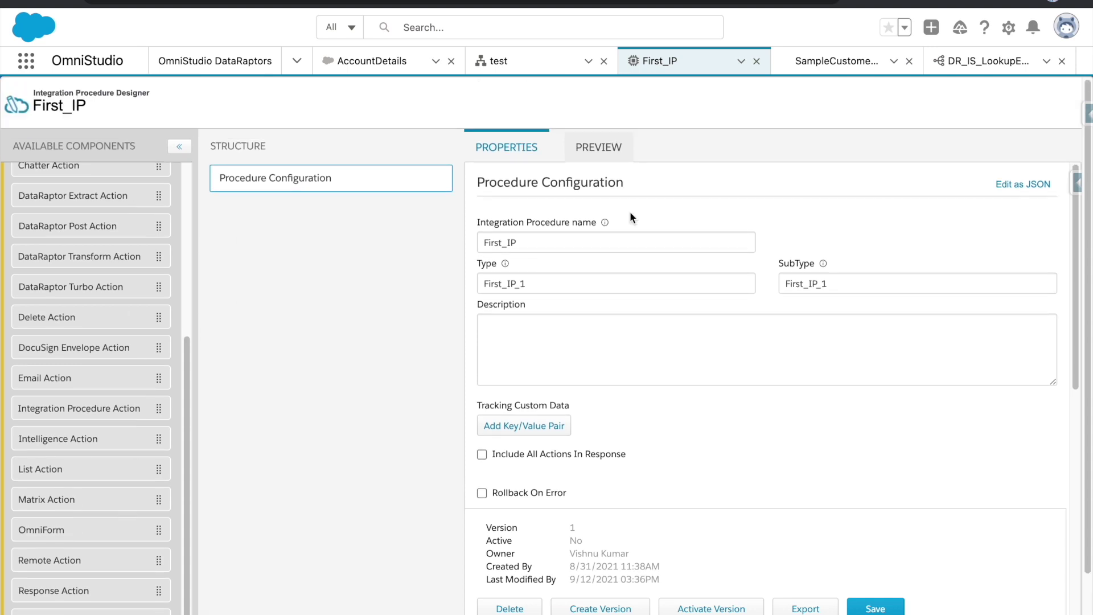
Execute First_IP in preview with the existing ip_accname input and list the available debug log views
click(592, 140)
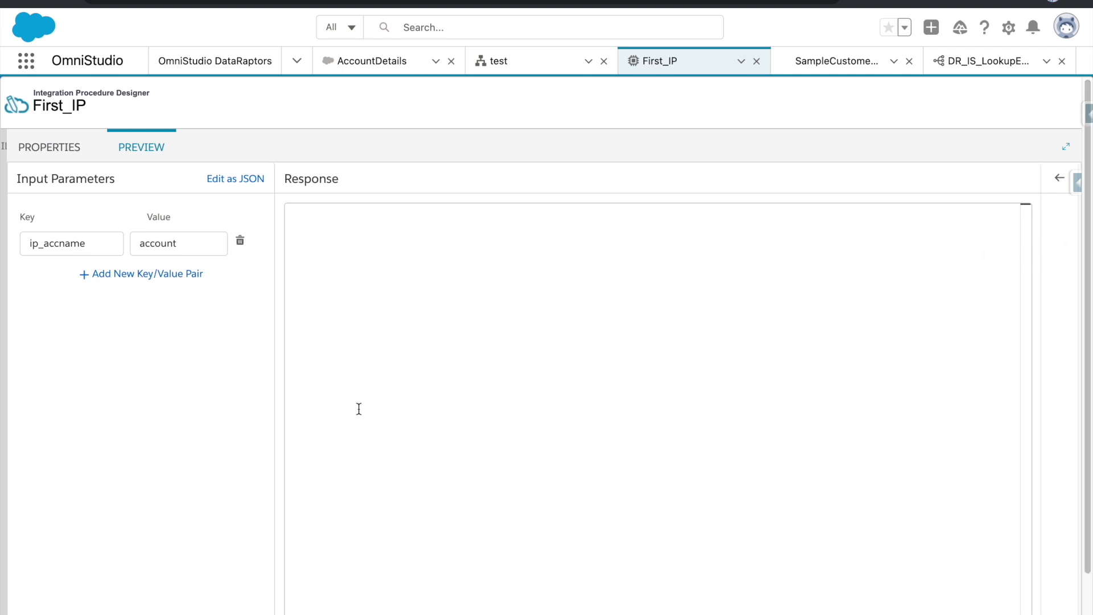
scroll(341, 407, down, 2)
click(234, 595)
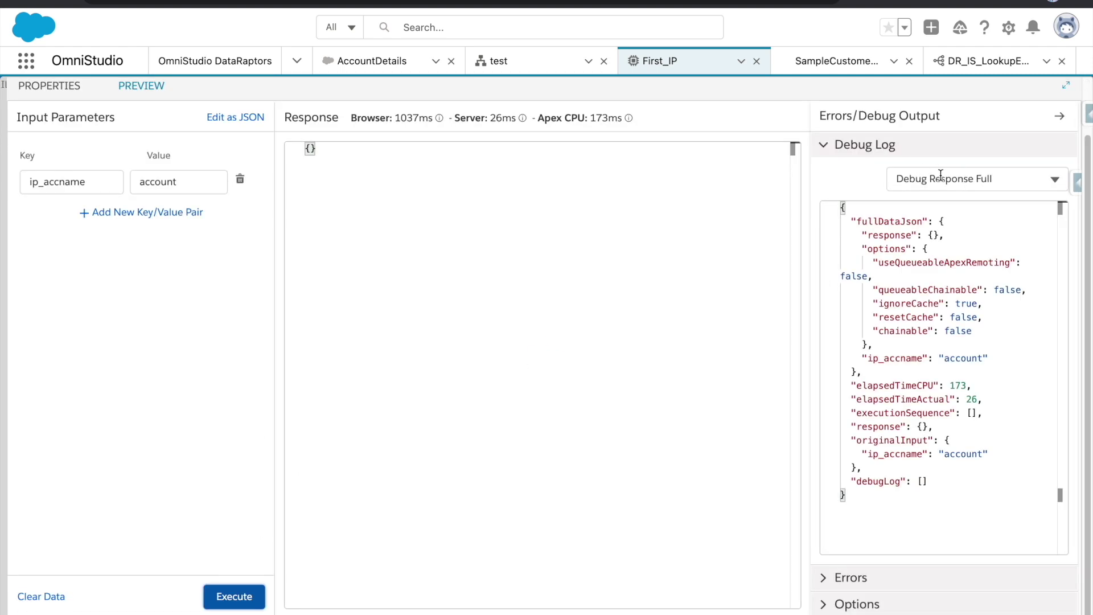
click(962, 180)
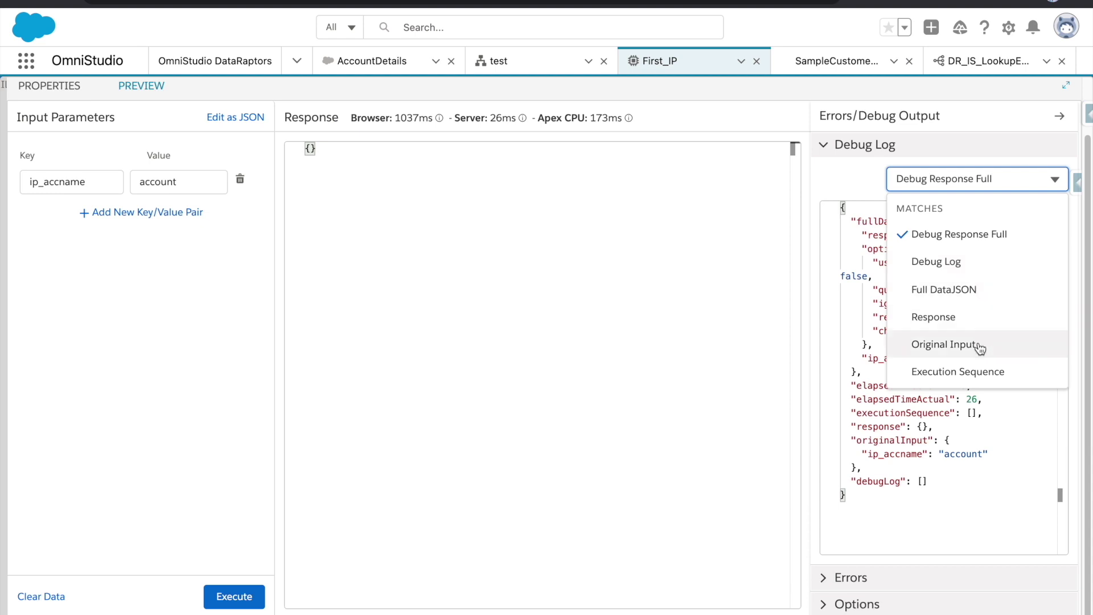
Add an HTTP Action to the First_IP structure and execute the procedure again in preview
click(49, 85)
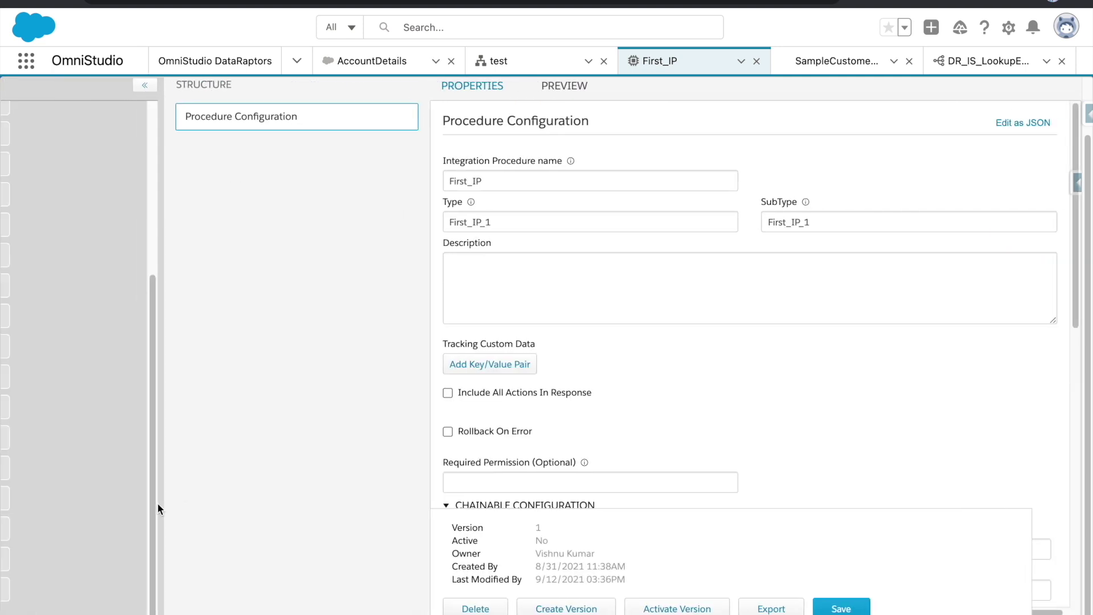
drag(49, 568, 265, 251)
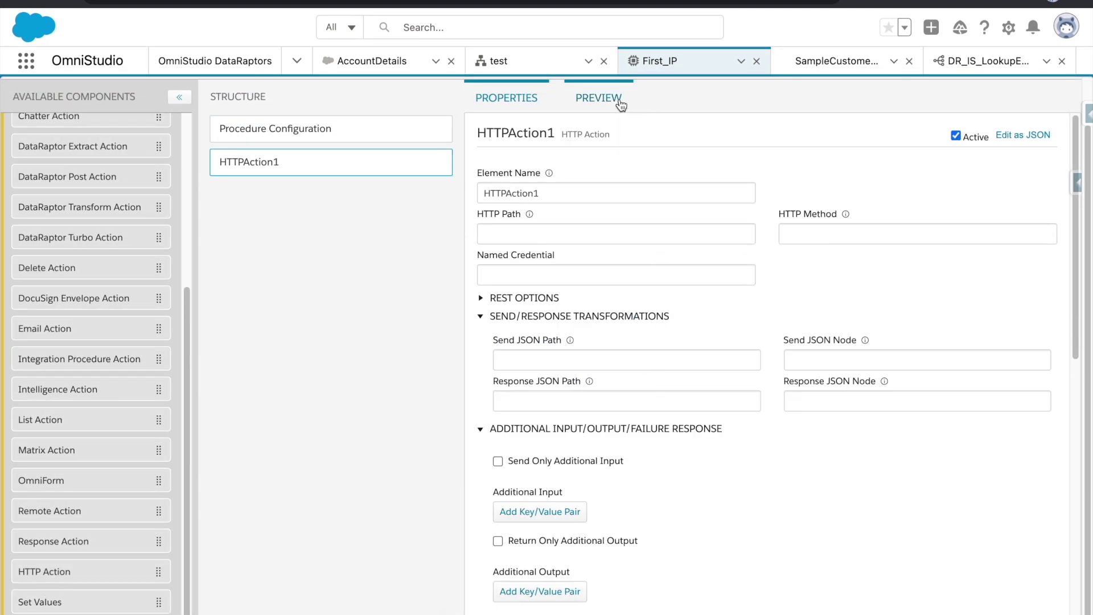
click(598, 98)
click(251, 606)
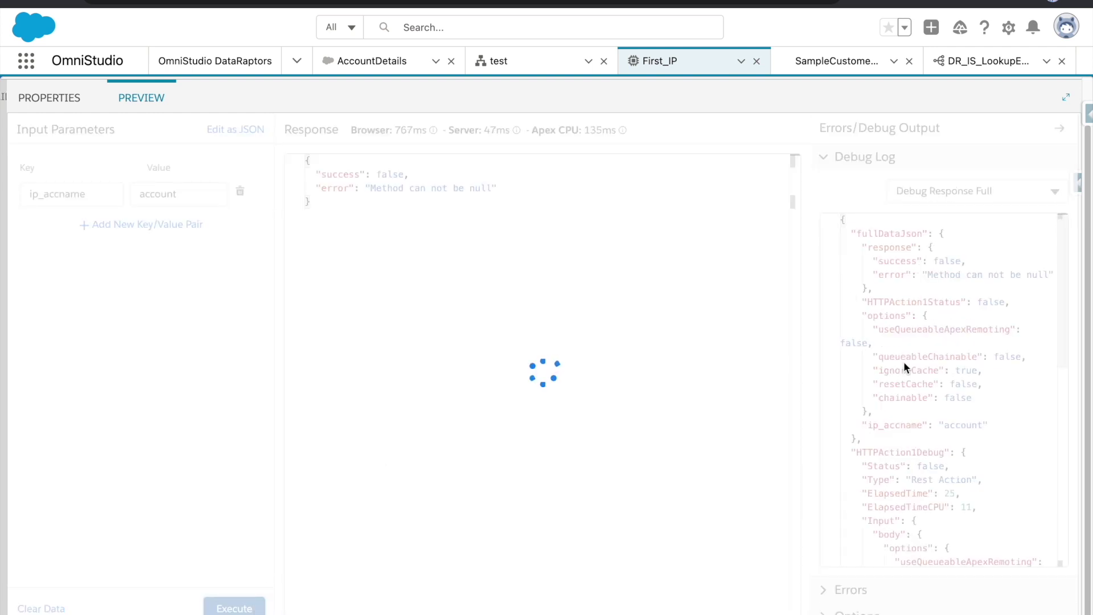
Inspect the HTTPAction1 and HTTPAction1Debug output and the error list, and return to the HTTP action's properties
click(968, 190)
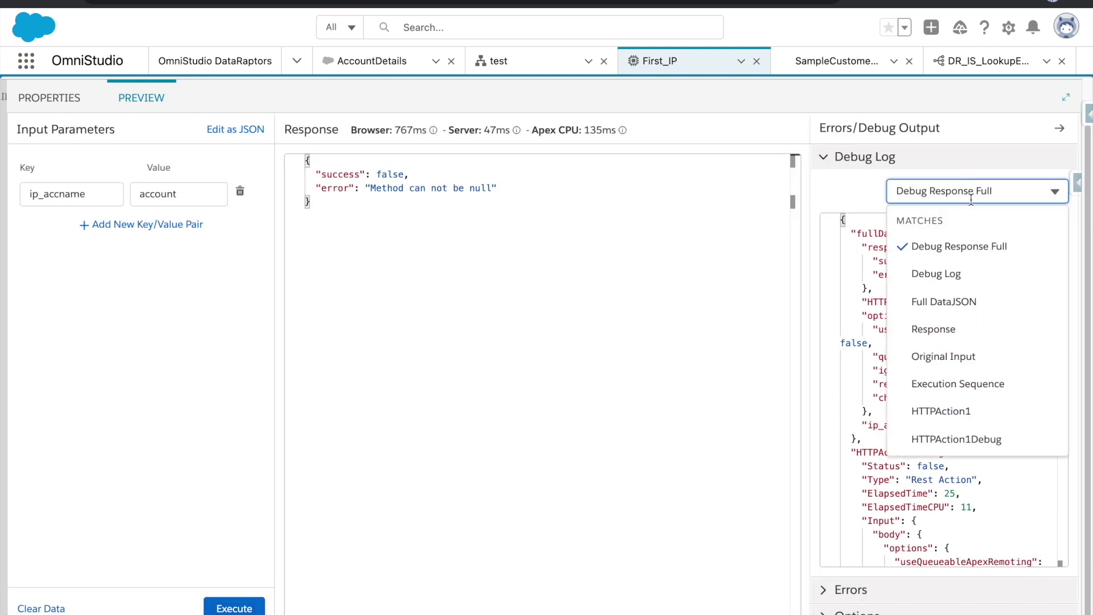
click(955, 420)
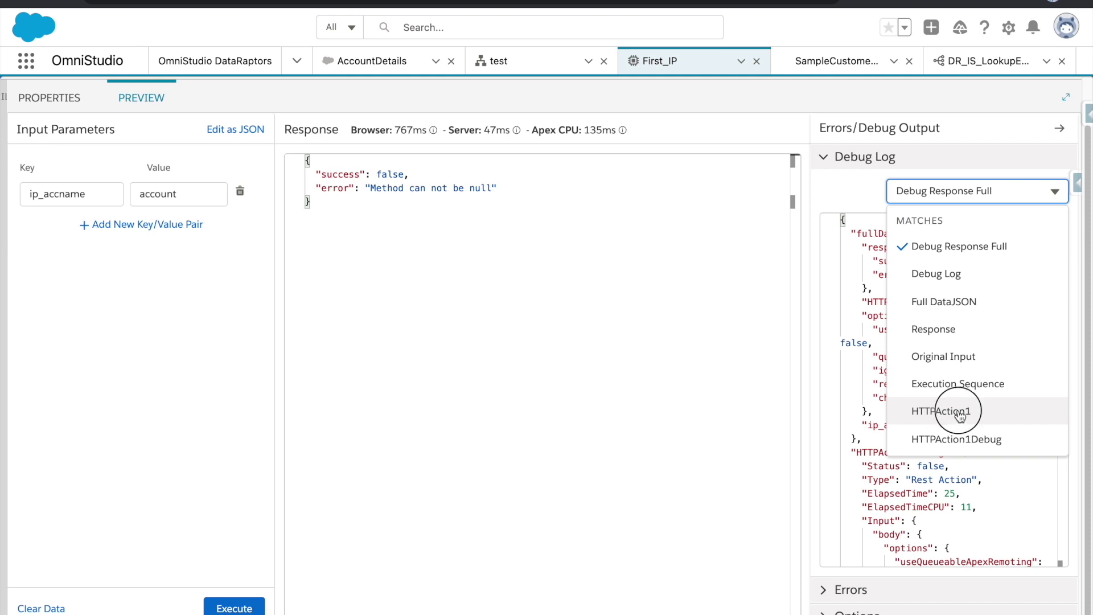
click(945, 196)
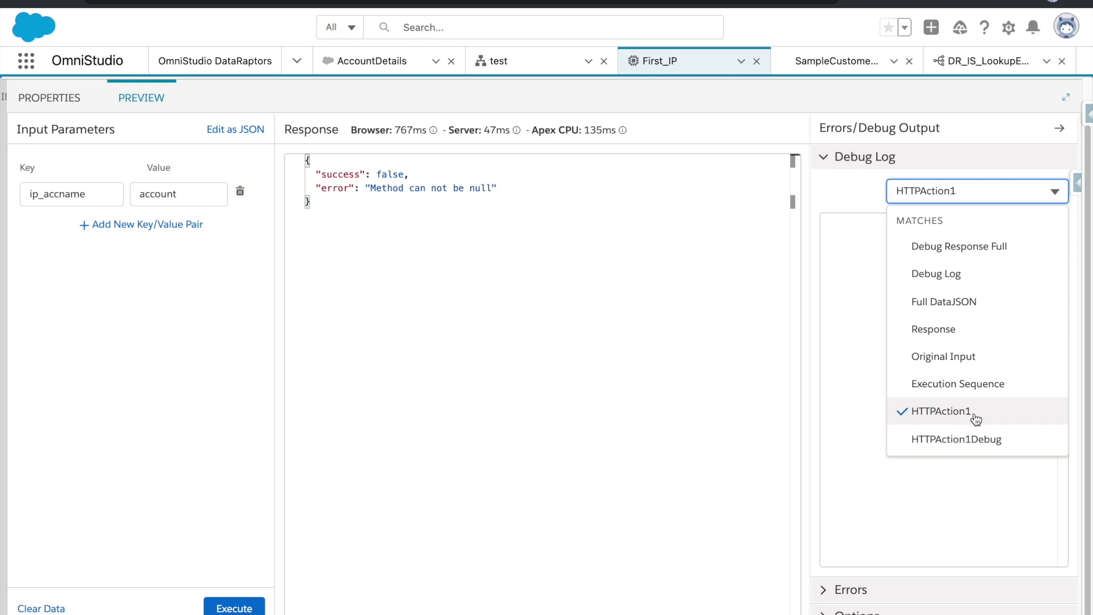
click(988, 450)
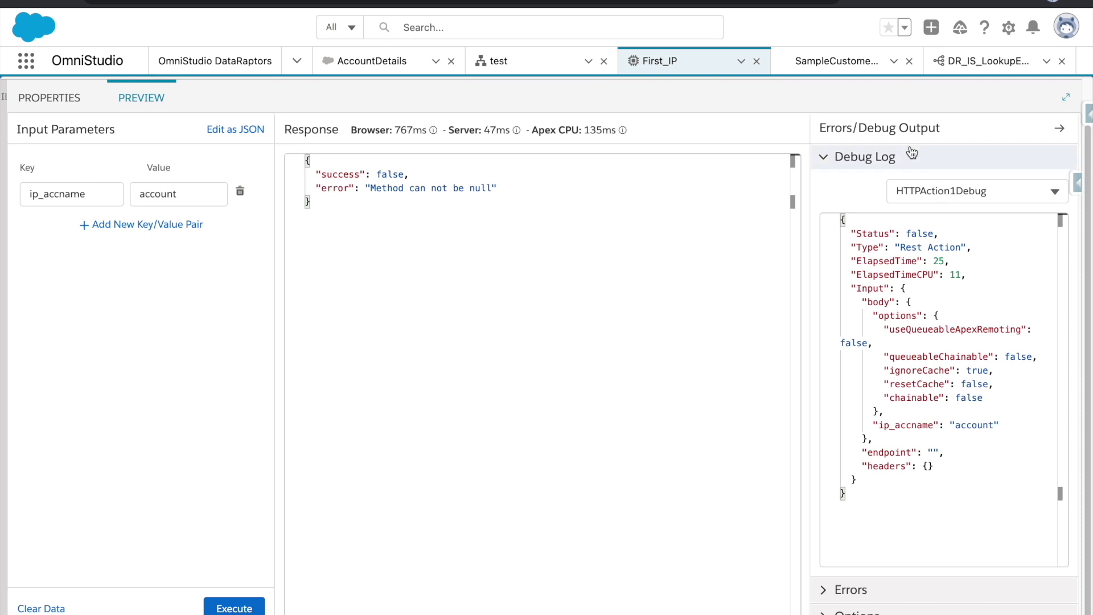
click(826, 162)
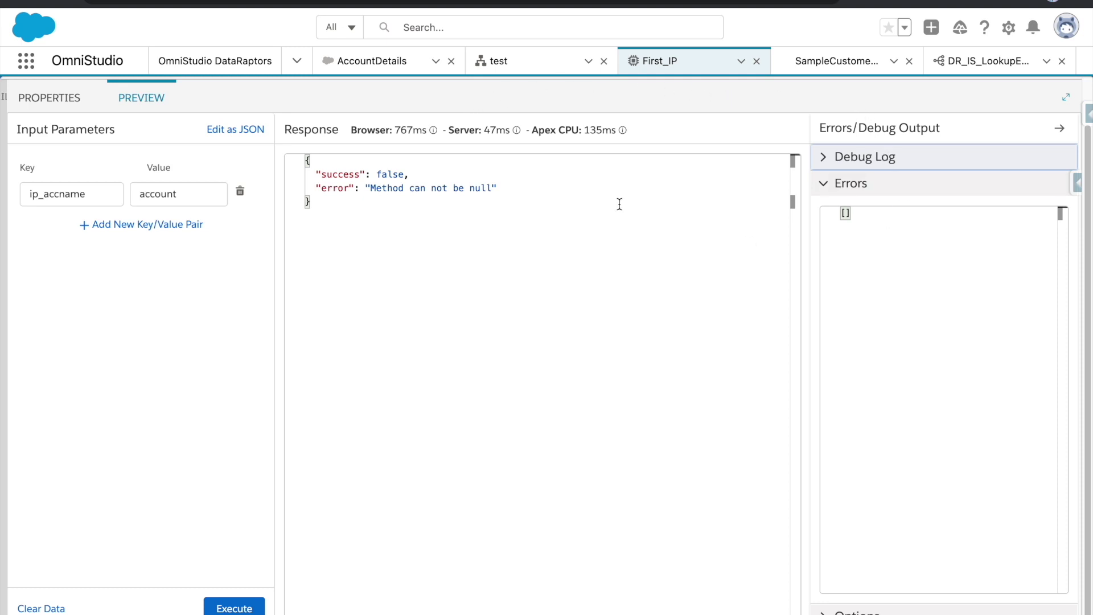
click(80, 108)
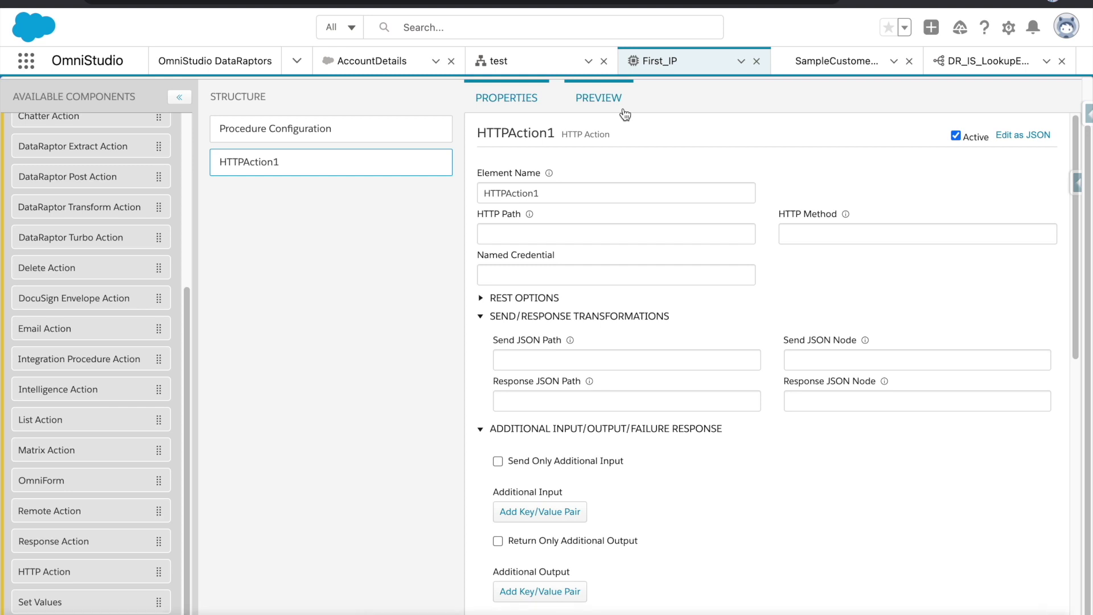
Open the sampleCustomerLifetimeValue V1 calculation procedure and review its variables, constants, calculation steps and optional sections
click(853, 67)
scroll(264, 188, up, 15)
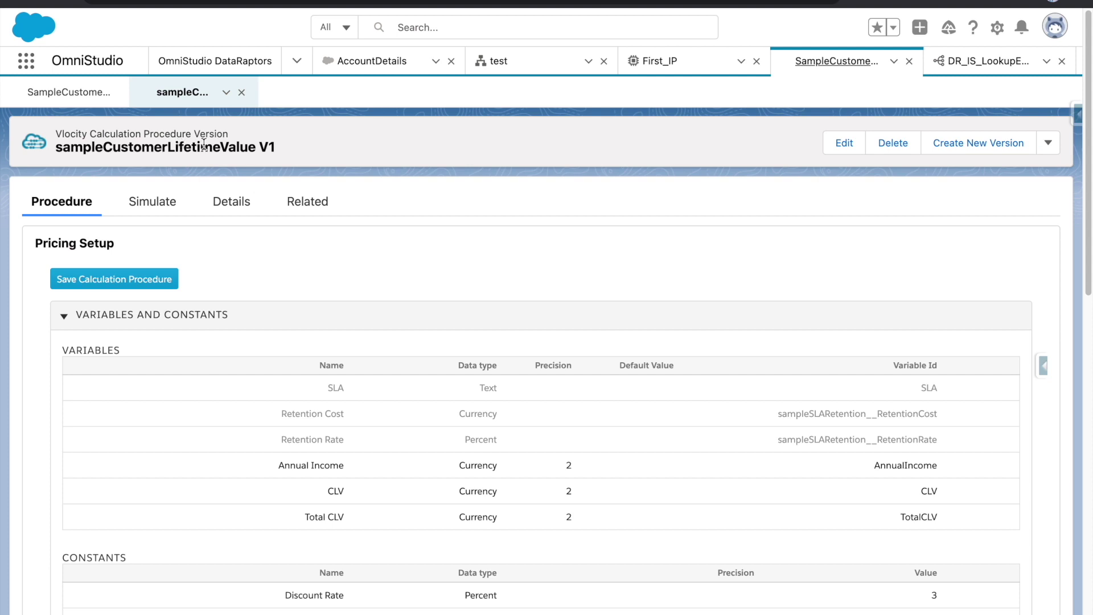
scroll(487, 292, down, 5)
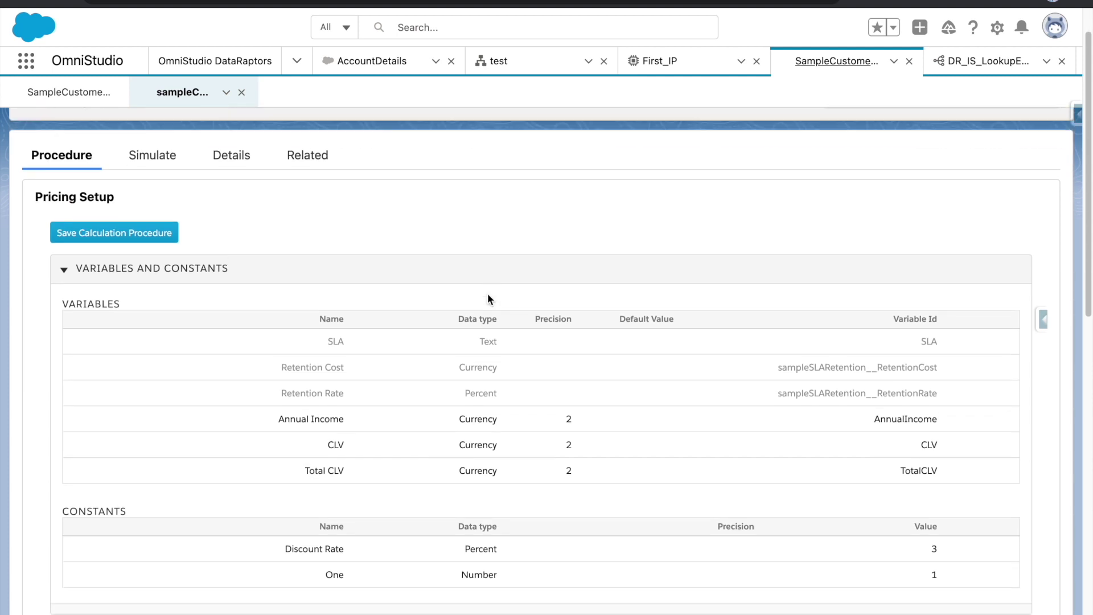
scroll(487, 293, down, 5)
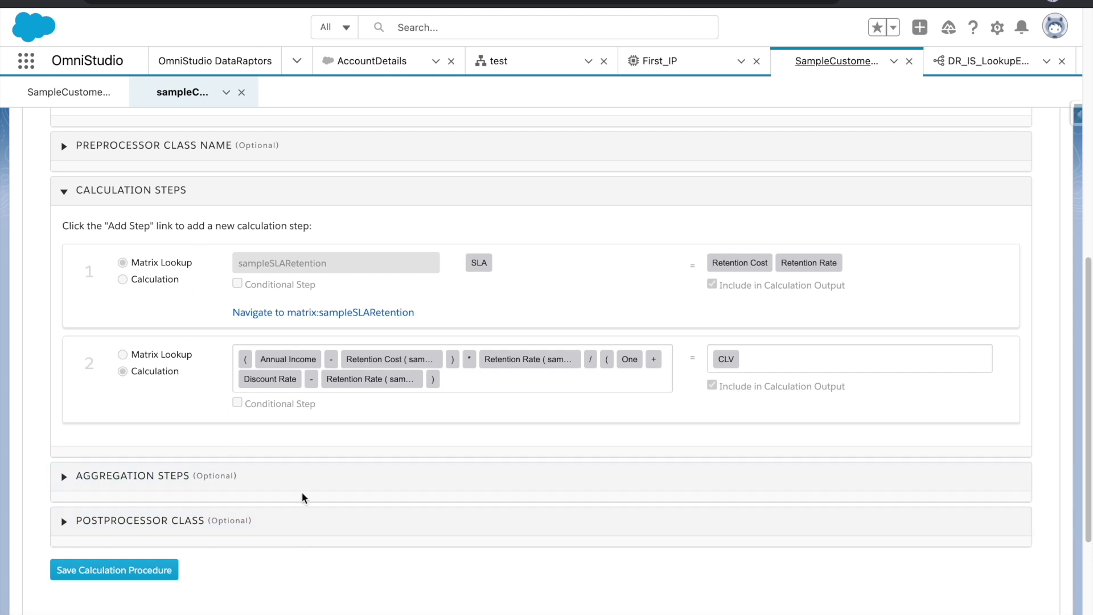
scroll(302, 491, up, 4)
scroll(301, 492, down, 2)
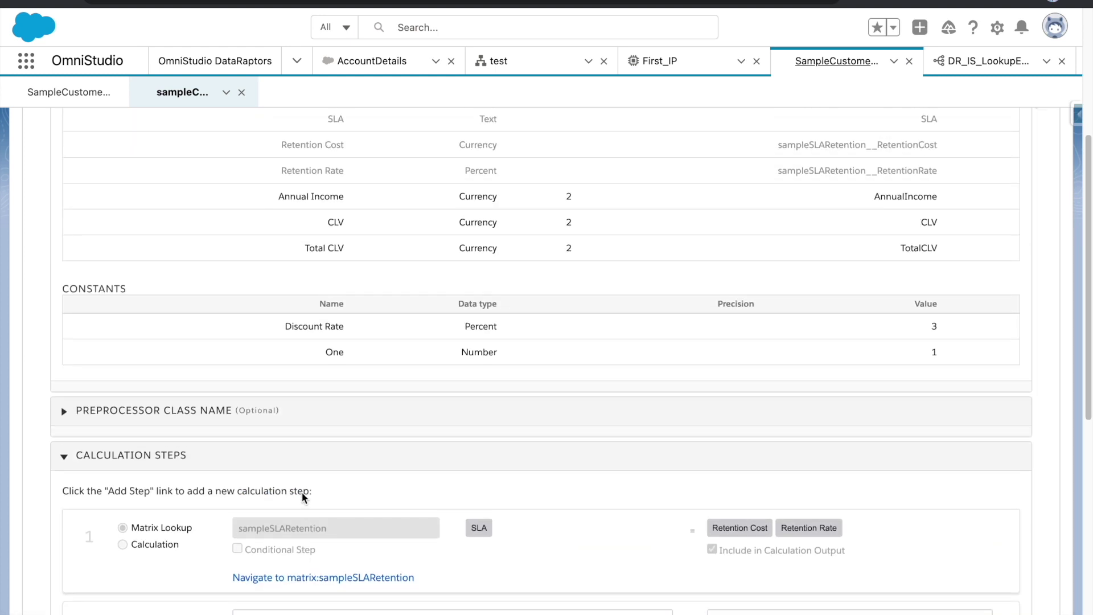
scroll(302, 491, down, 4)
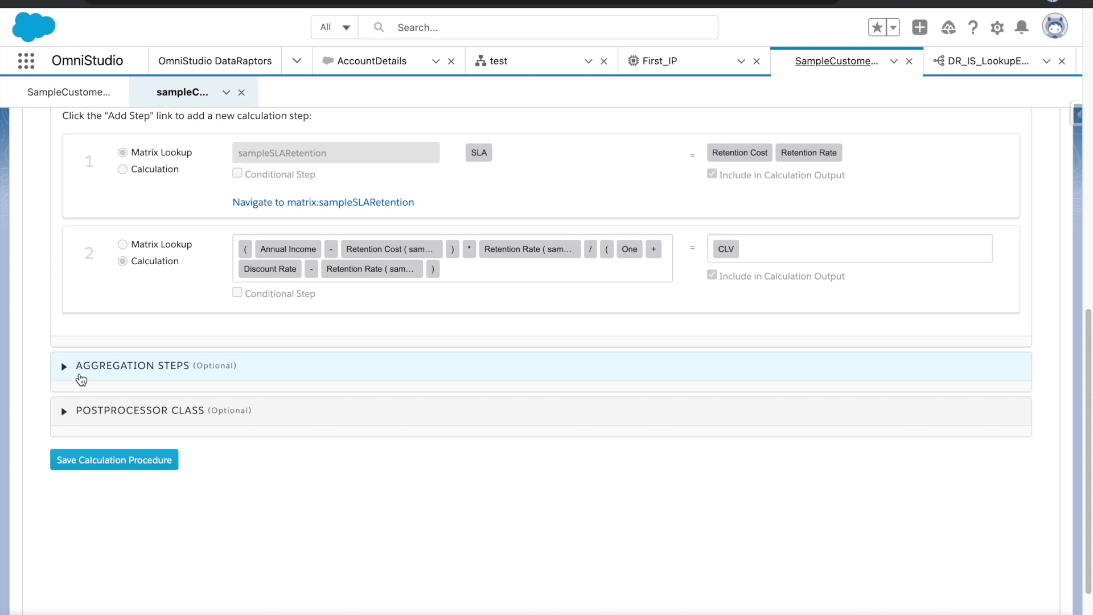
scroll(82, 379, up, 3)
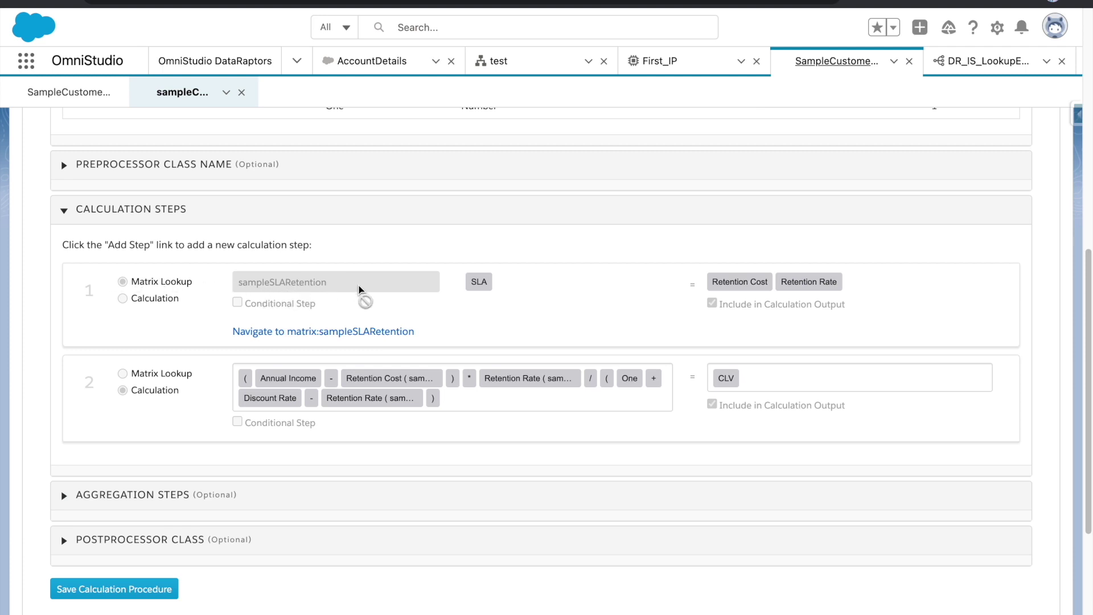
scroll(582, 267, up, 7)
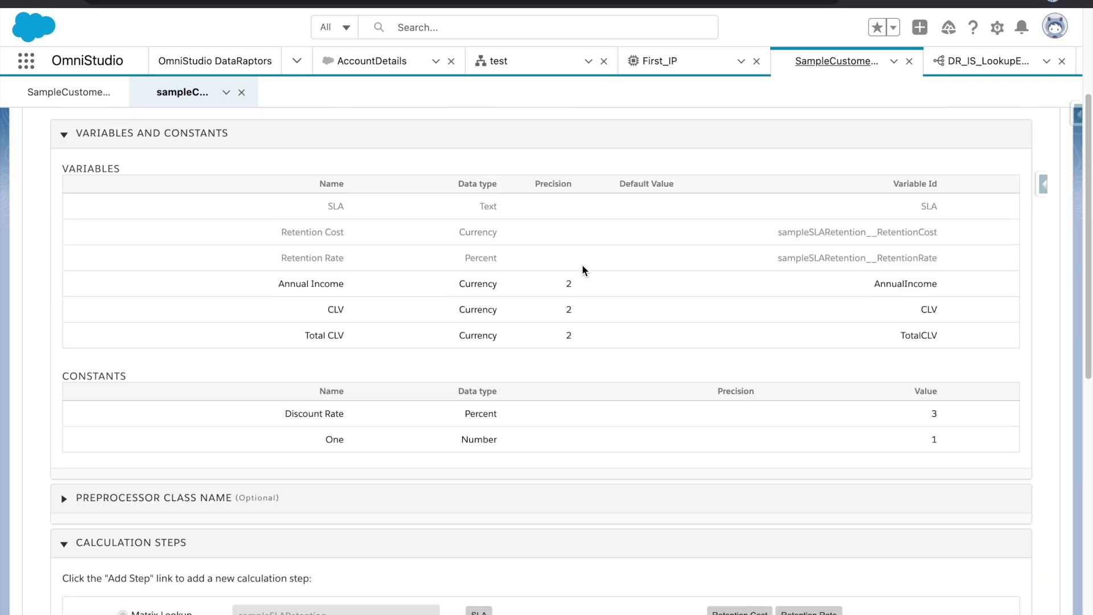
scroll(581, 265, up, 5)
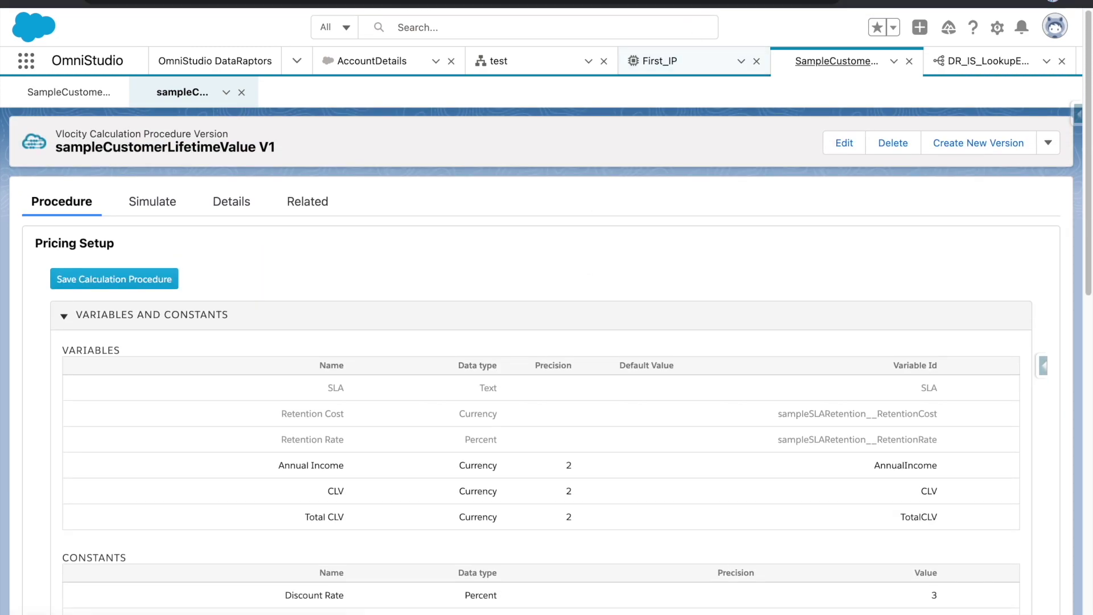
Check the exam outline, then open the DR_IS_LookupExample DataRaptor and expand its name field mapping
click(675, 2)
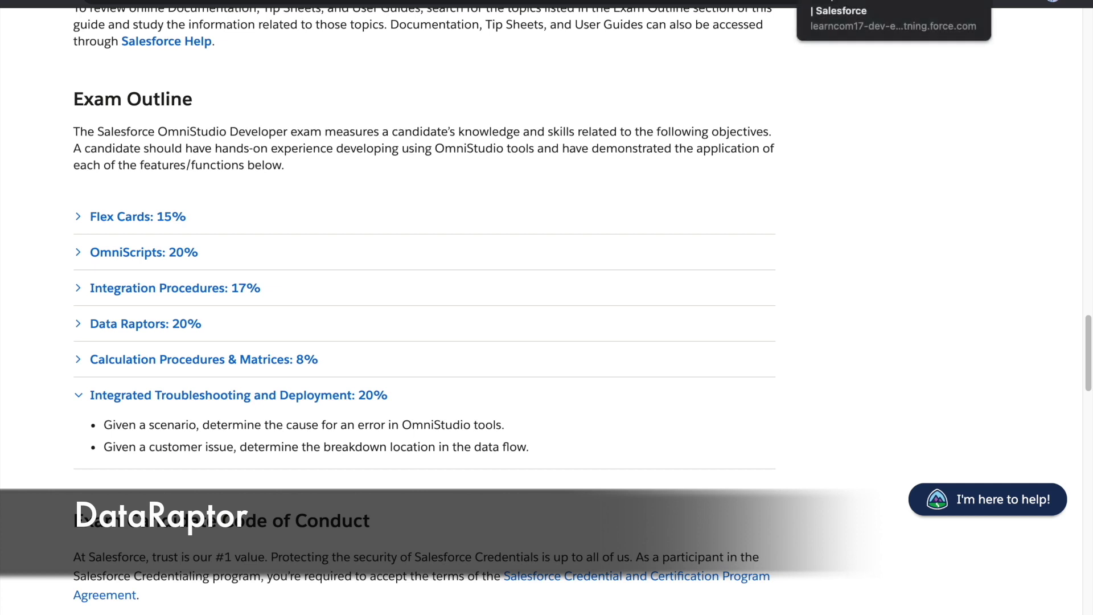
click(842, 3)
click(987, 61)
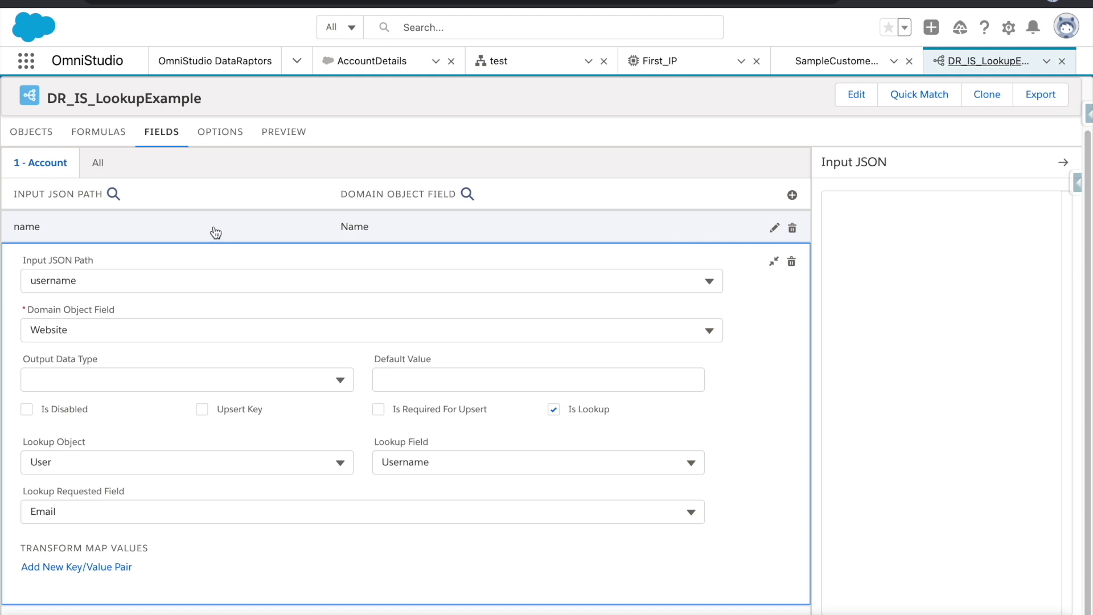
click(774, 227)
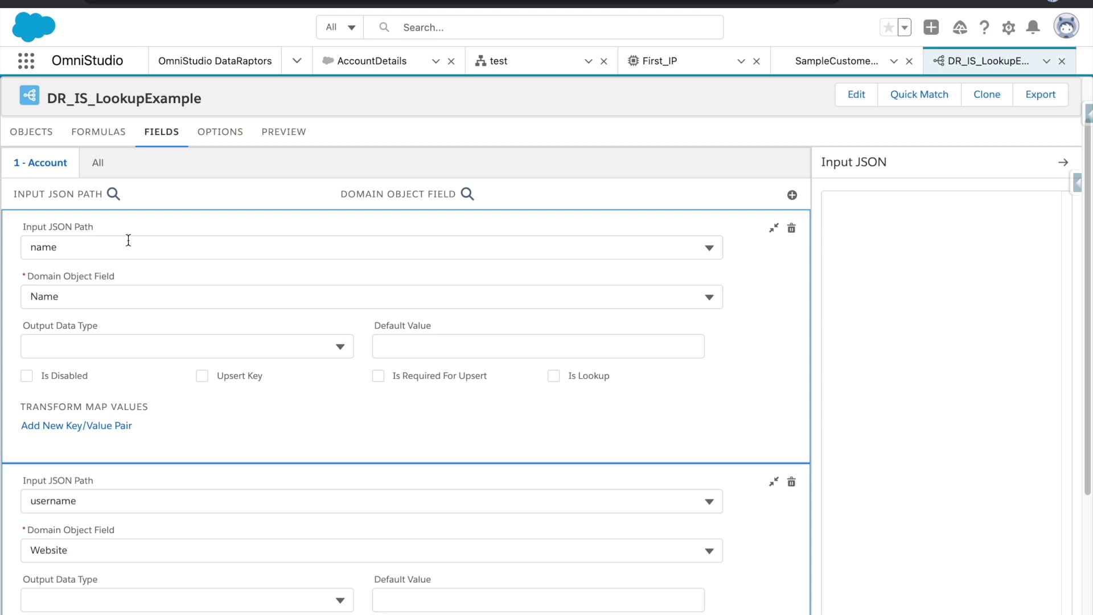
scroll(79, 254, down, 1)
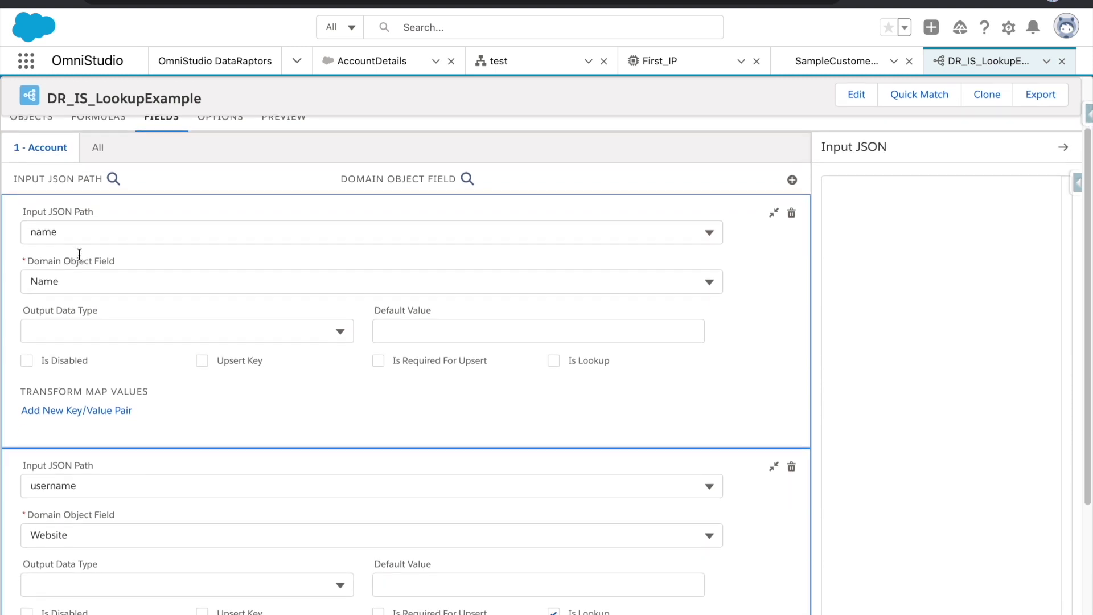
scroll(79, 254, up, 2)
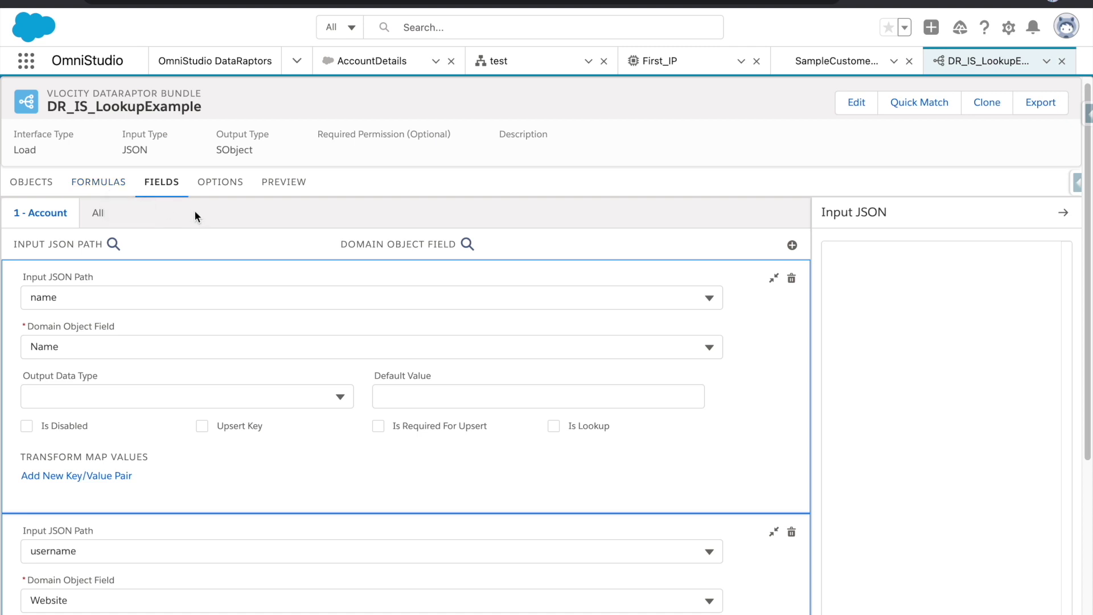
Look through the DataRaptor's objects, formulas, fields, options and preview, ending on the field mappings
click(43, 193)
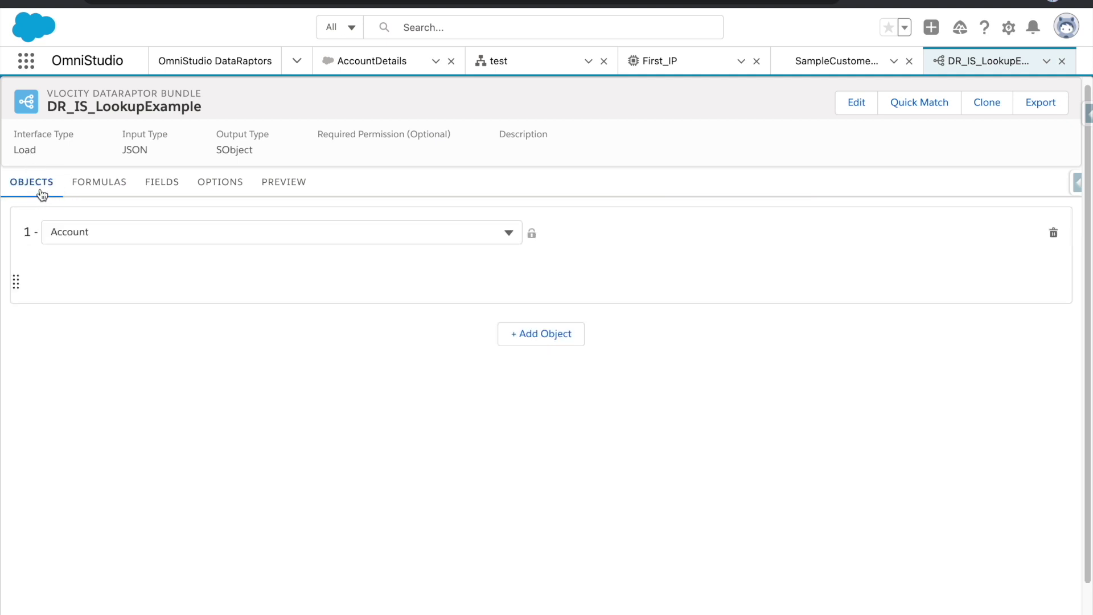
click(98, 190)
click(180, 189)
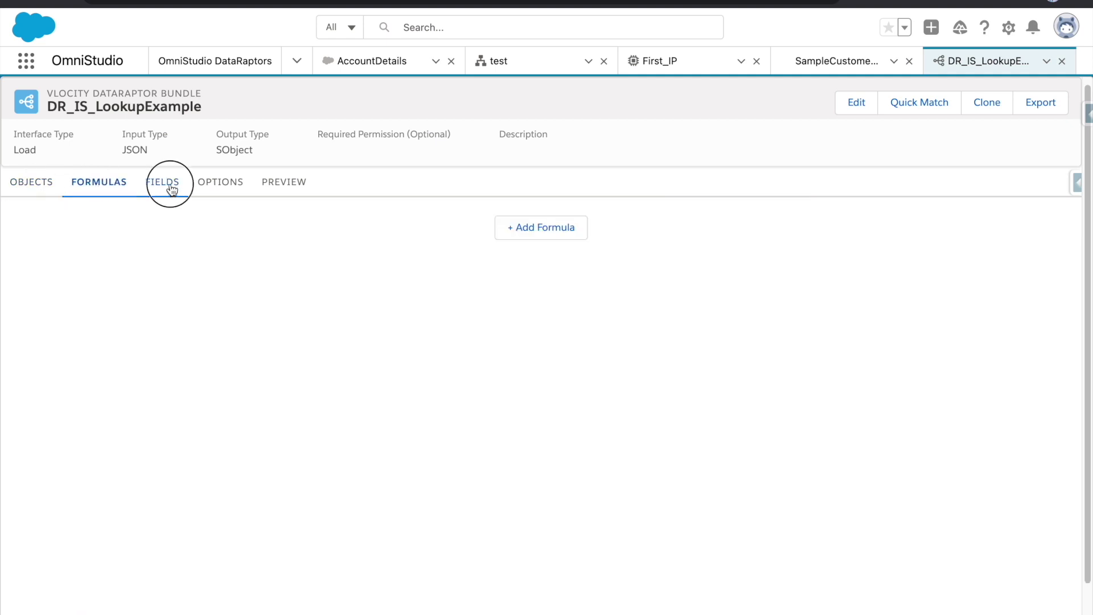
click(232, 188)
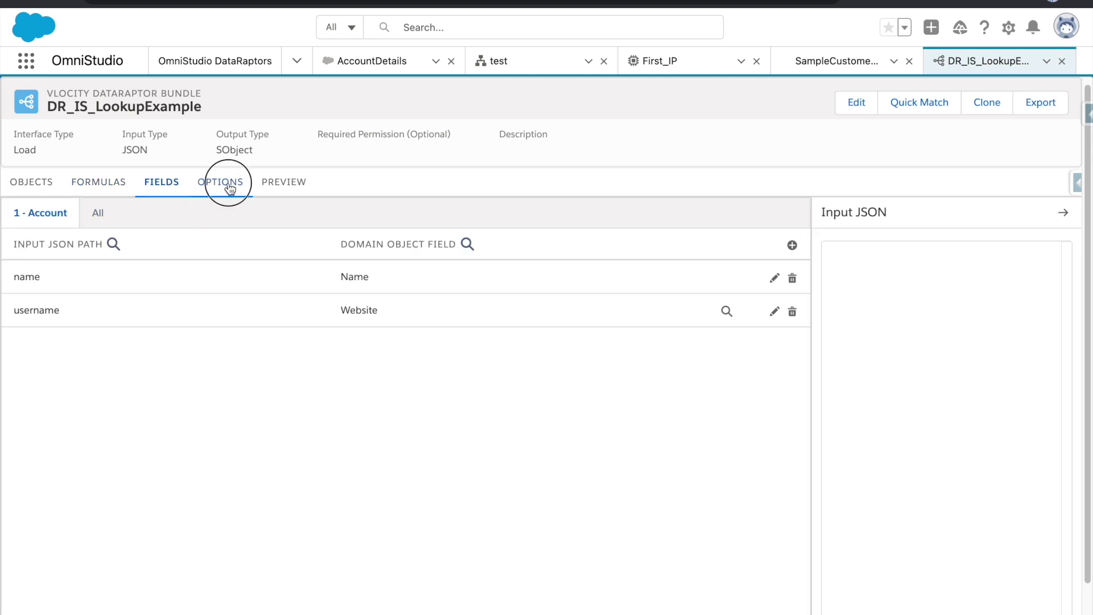
click(288, 183)
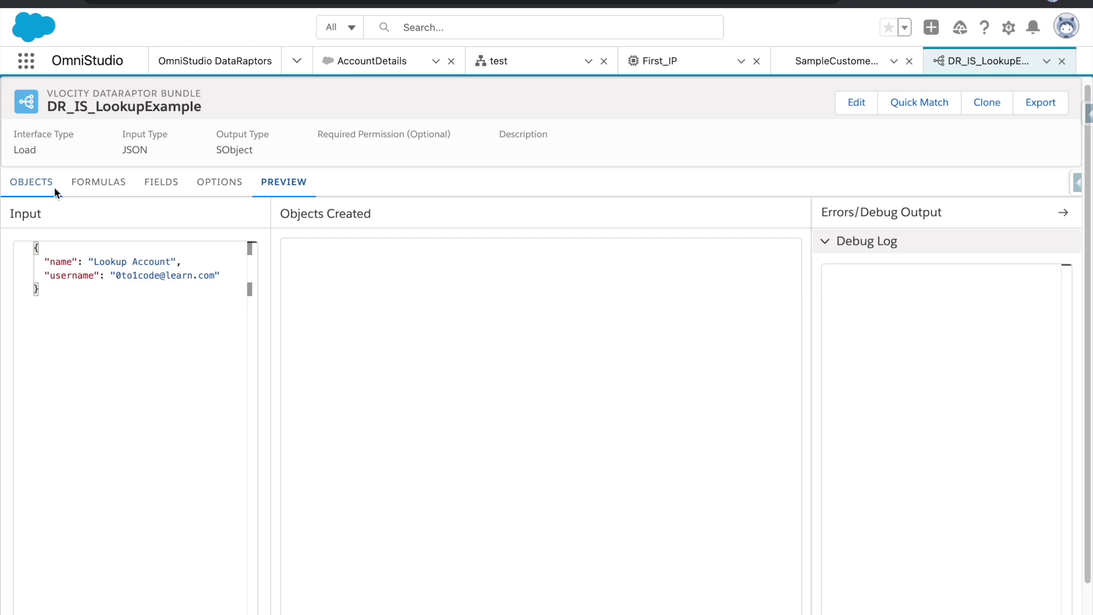
click(215, 185)
click(179, 188)
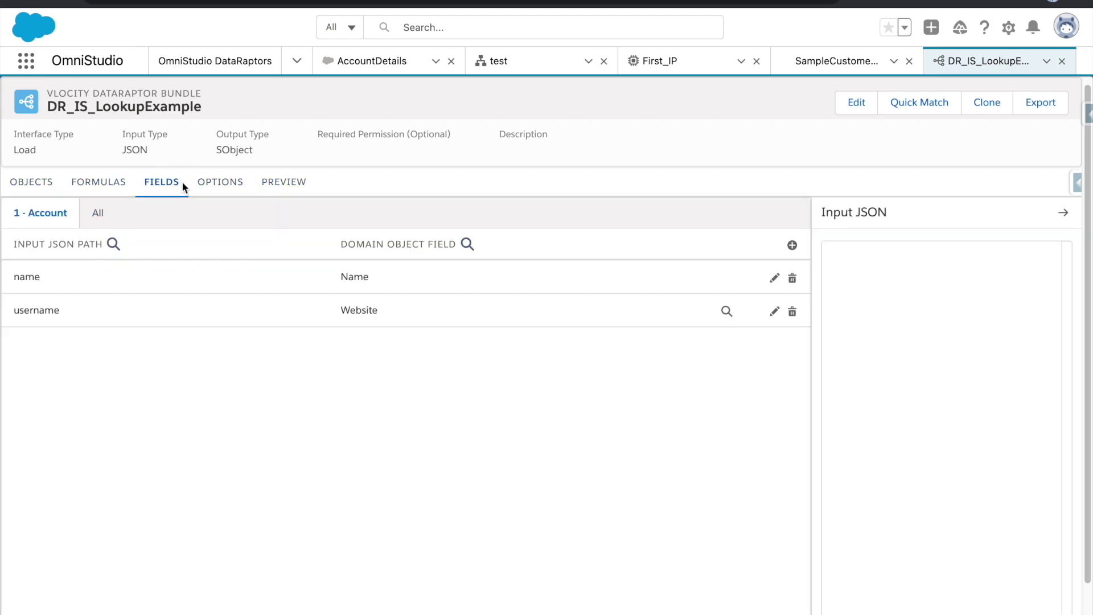
Expand the name field mapping and enable Is Lookup to show its lookup object and field settings
click(225, 286)
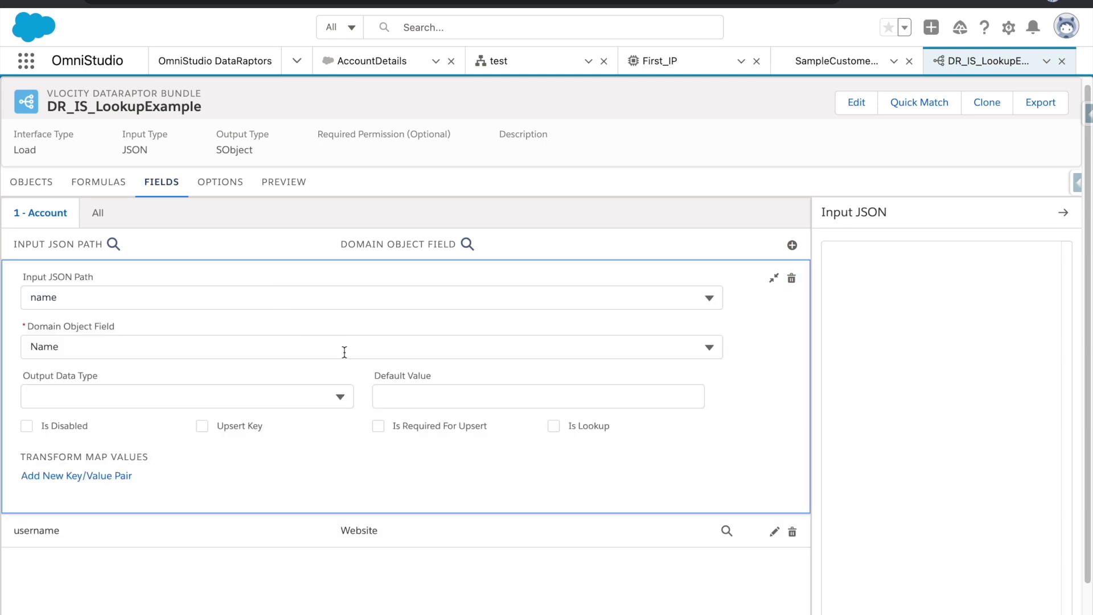
scroll(105, 313, down, 1)
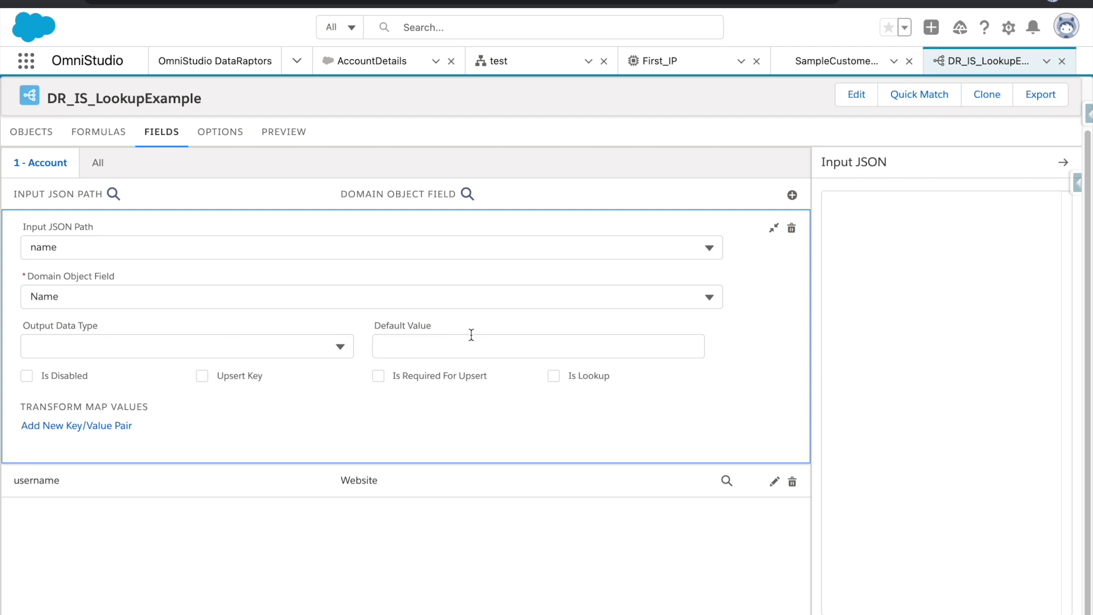
click(557, 376)
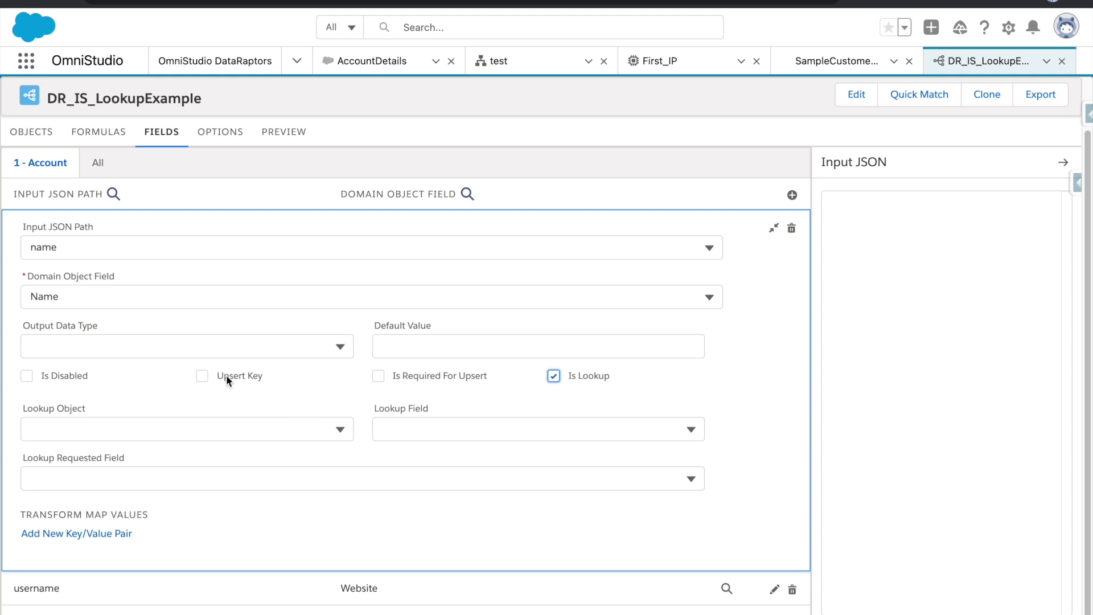
Switch to the exam outline page and expand the Integrated Troubleshooting and Deployment and the Integration Procedures topics to read their objectives
click(328, 570)
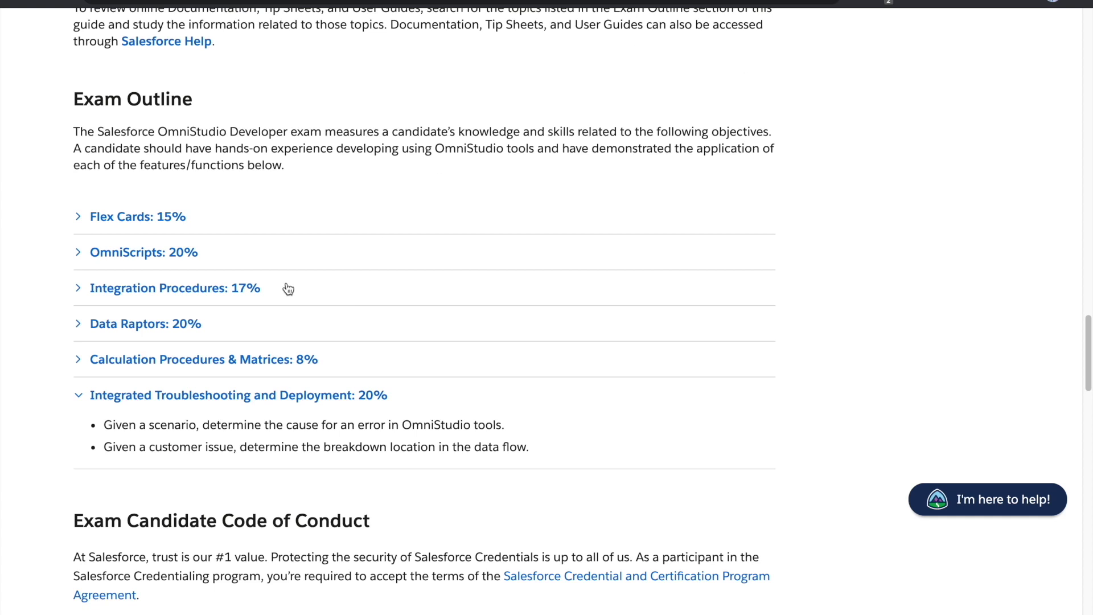
click(257, 297)
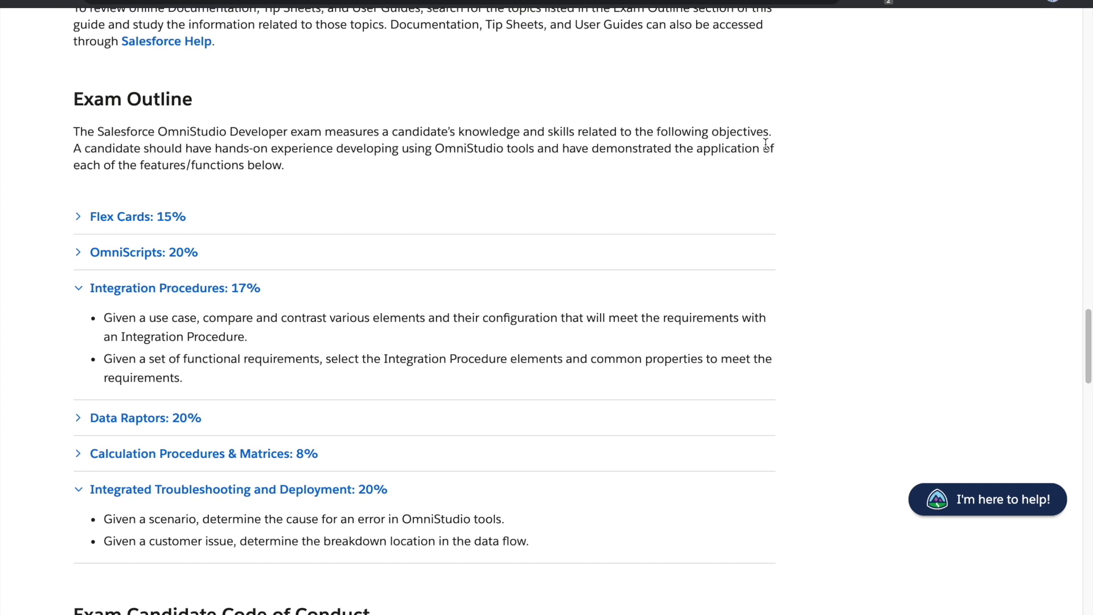
scroll(794, 138, down, 1)
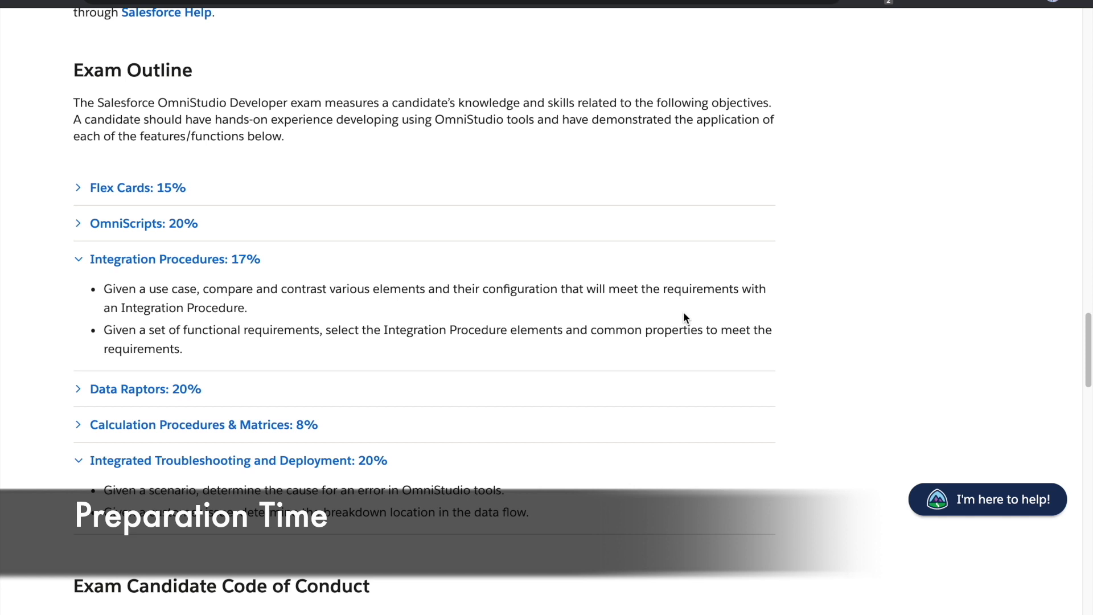